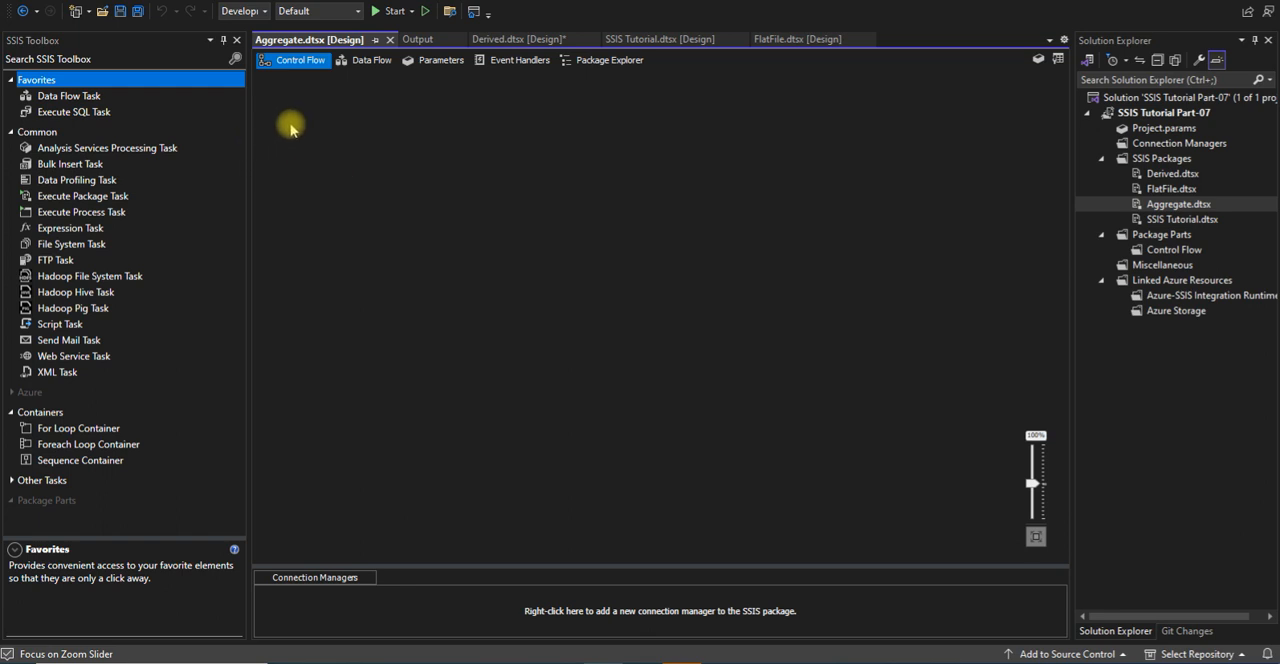
Add a Data Flow Task to the control flow of the Aggregate package and open it for editing
left_click(92, 95)
double_click(92, 95)
left_click_drag(92, 95, 434, 148)
left_click(325, 102)
key("Delete")
left_click(487, 168)
left_click_drag(509, 170, 565, 218)
double_click(533, 219)
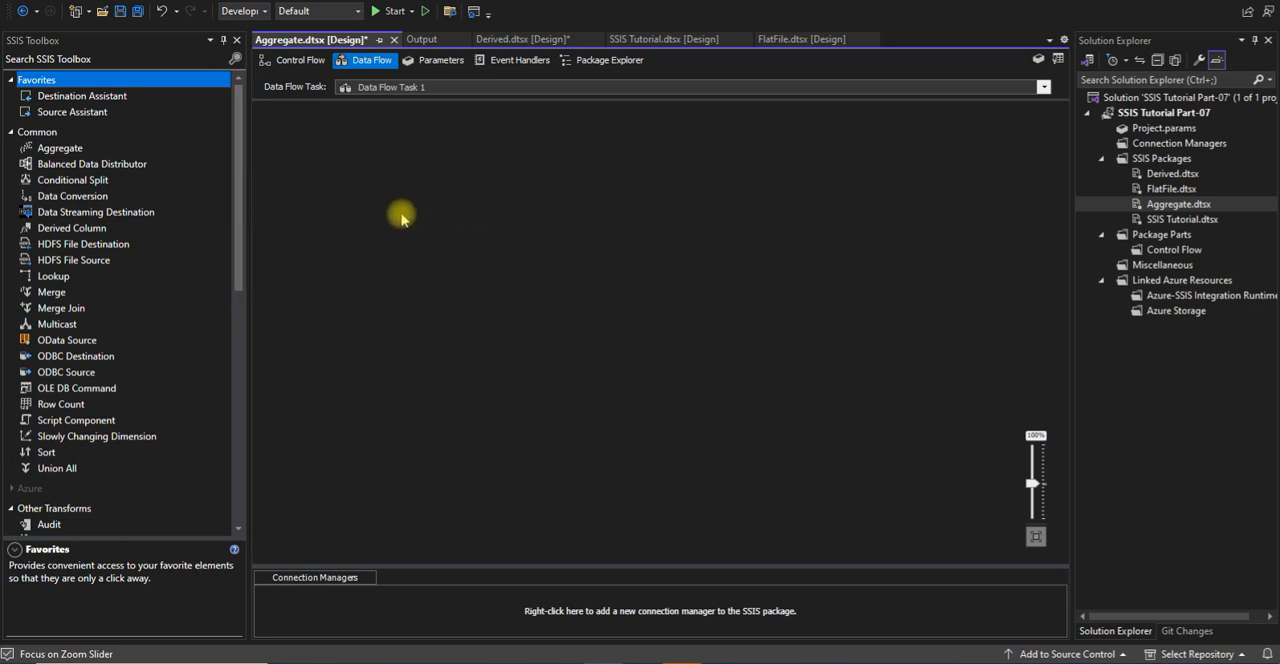
Add an OLE DB Source to the data flow and open its editor
left_click_drag(240, 243, 229, 472)
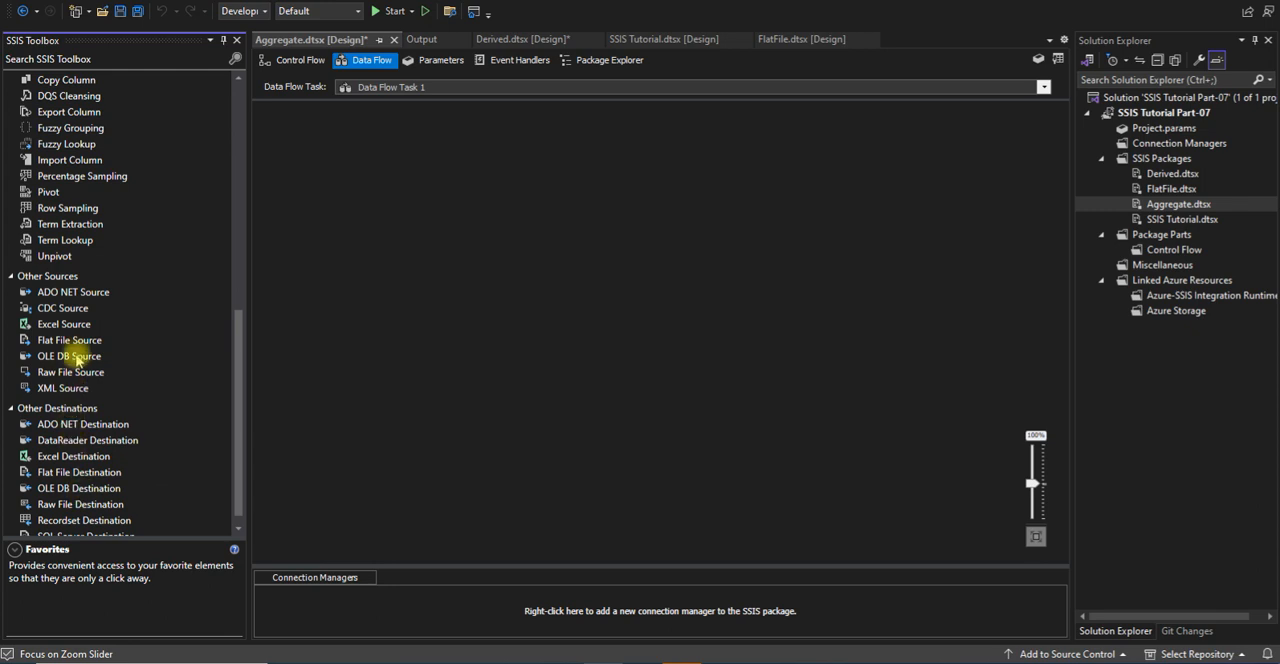
left_click_drag(63, 358, 509, 258)
double_click(533, 245)
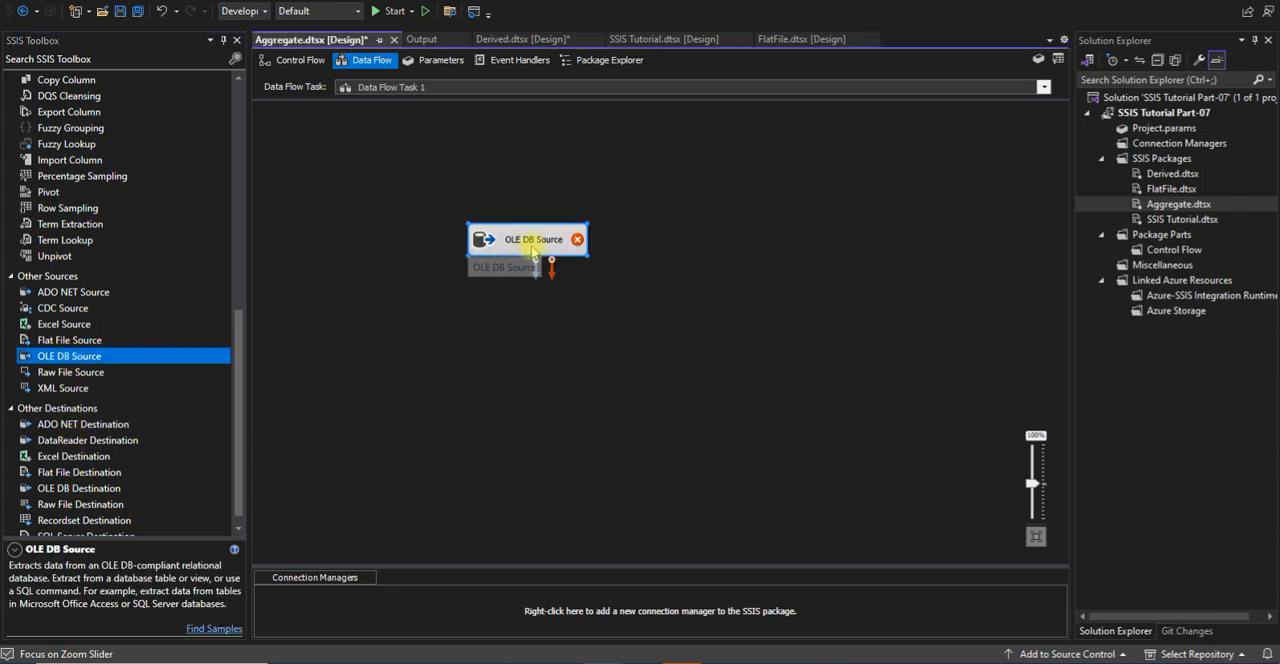
Assign the existing AdventureWorks2014 data connection as the source's OLE DB connection manager
left_click(815, 237)
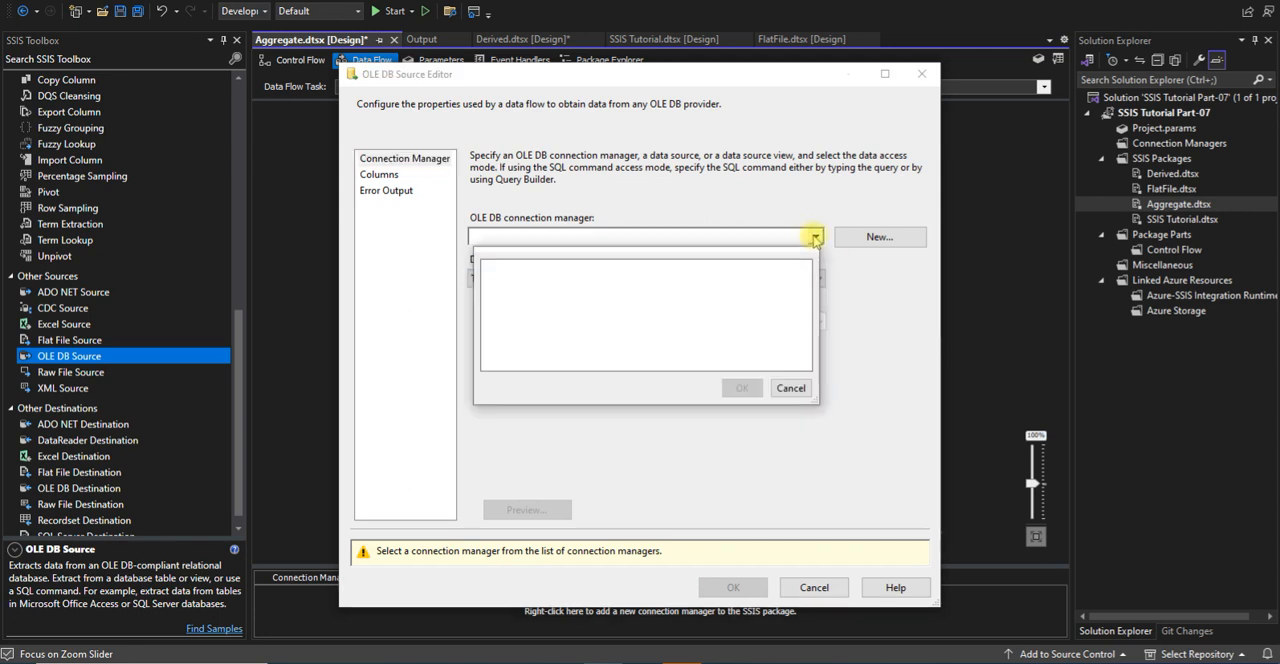
left_click(780, 390)
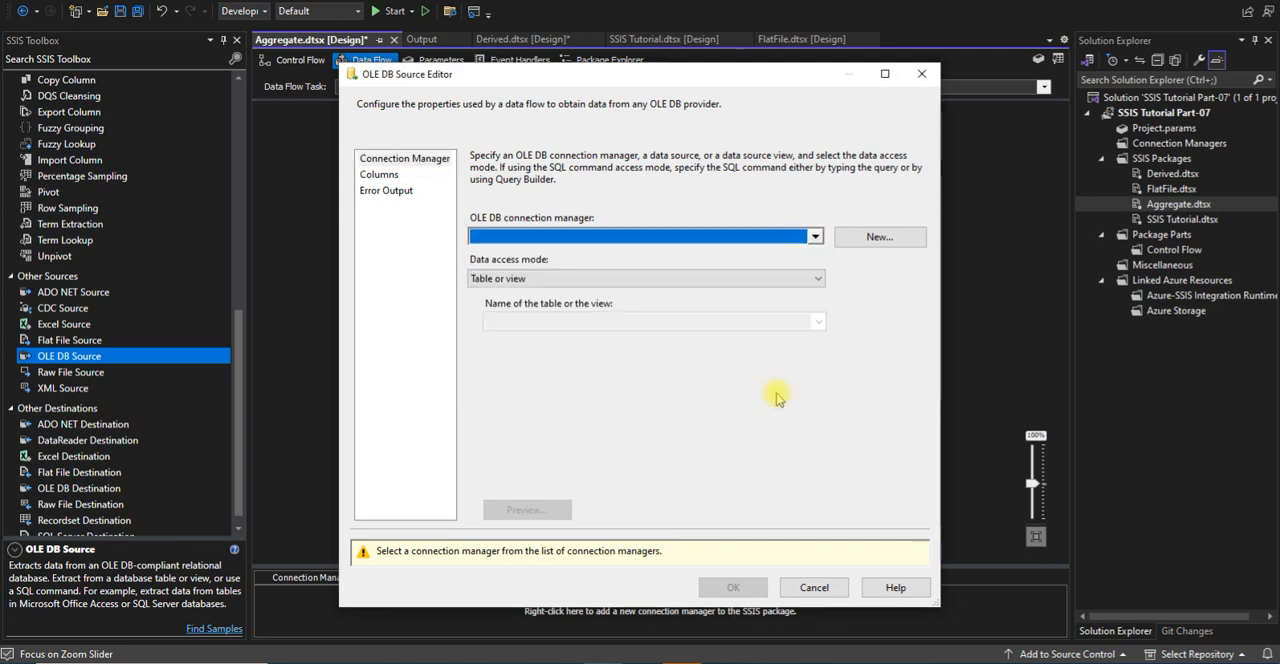
left_click(850, 241)
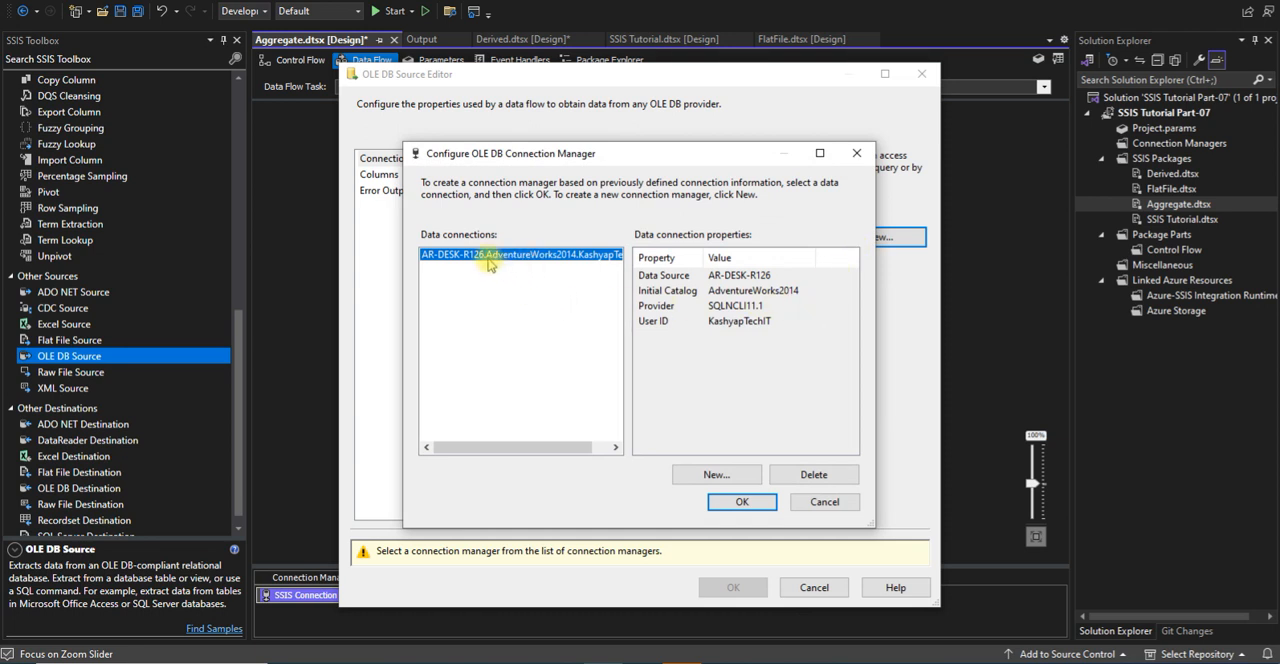
left_click(742, 502)
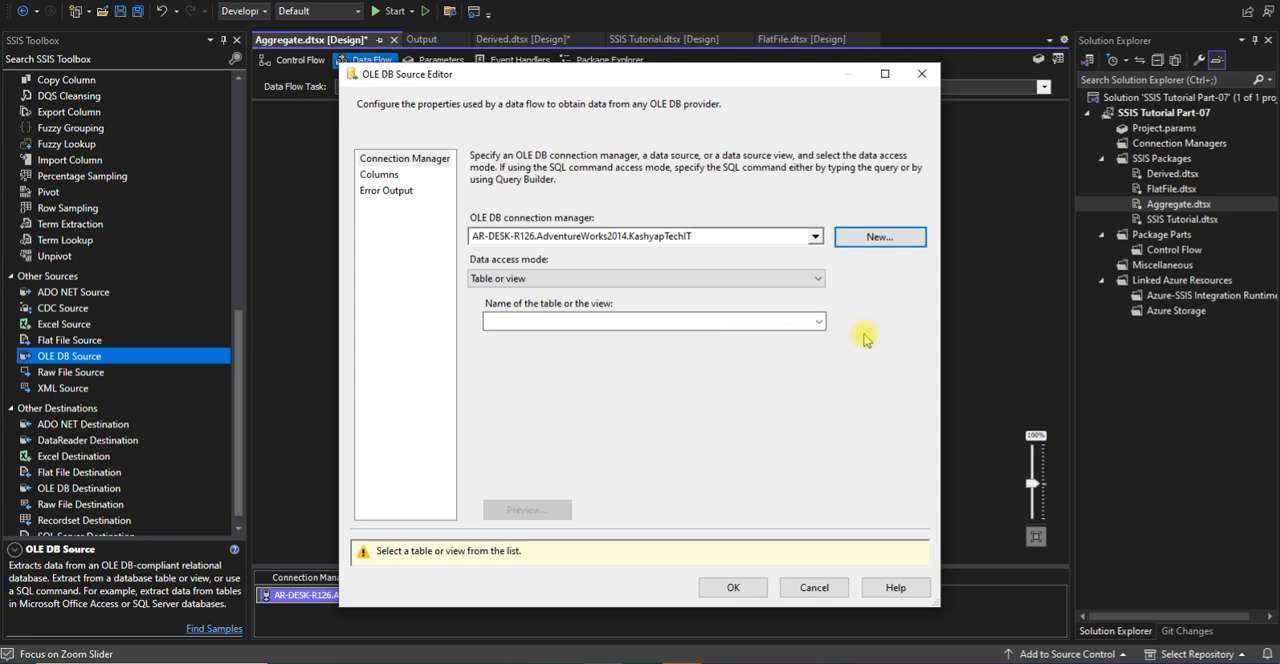
Choose the [HumanResources].[Department] table for the source, review its columns and accept the settings
left_click(818, 322)
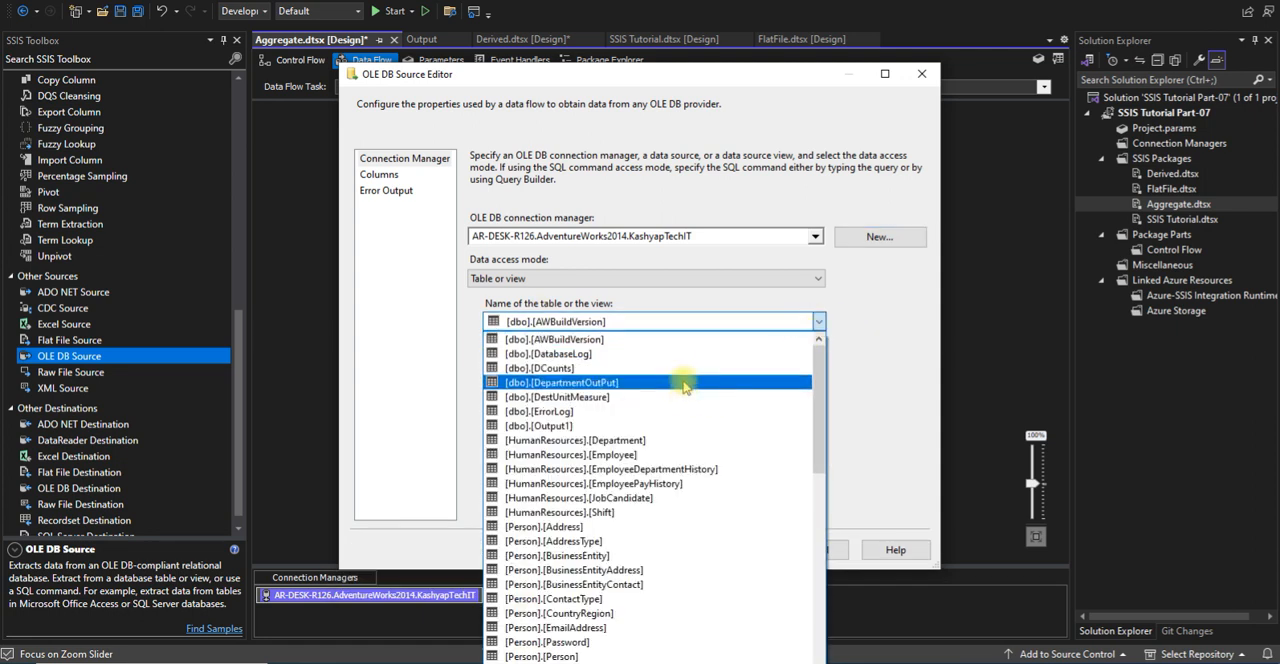
left_click(672, 441)
left_click(379, 174)
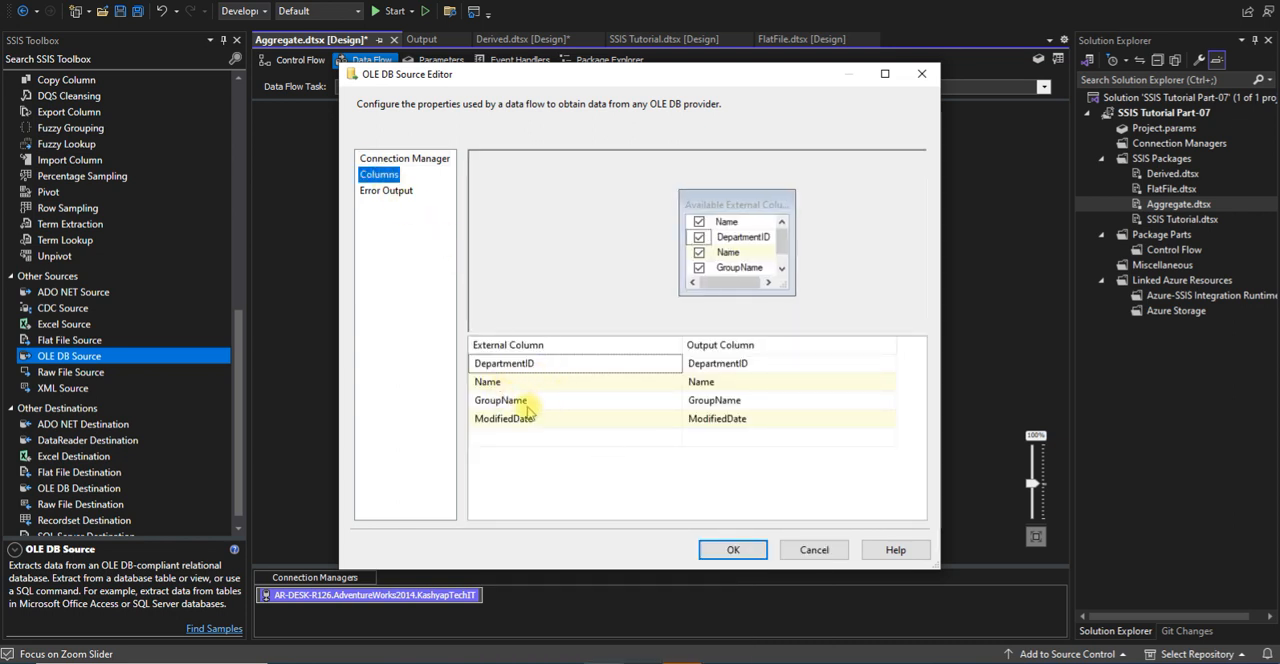
left_click(745, 553)
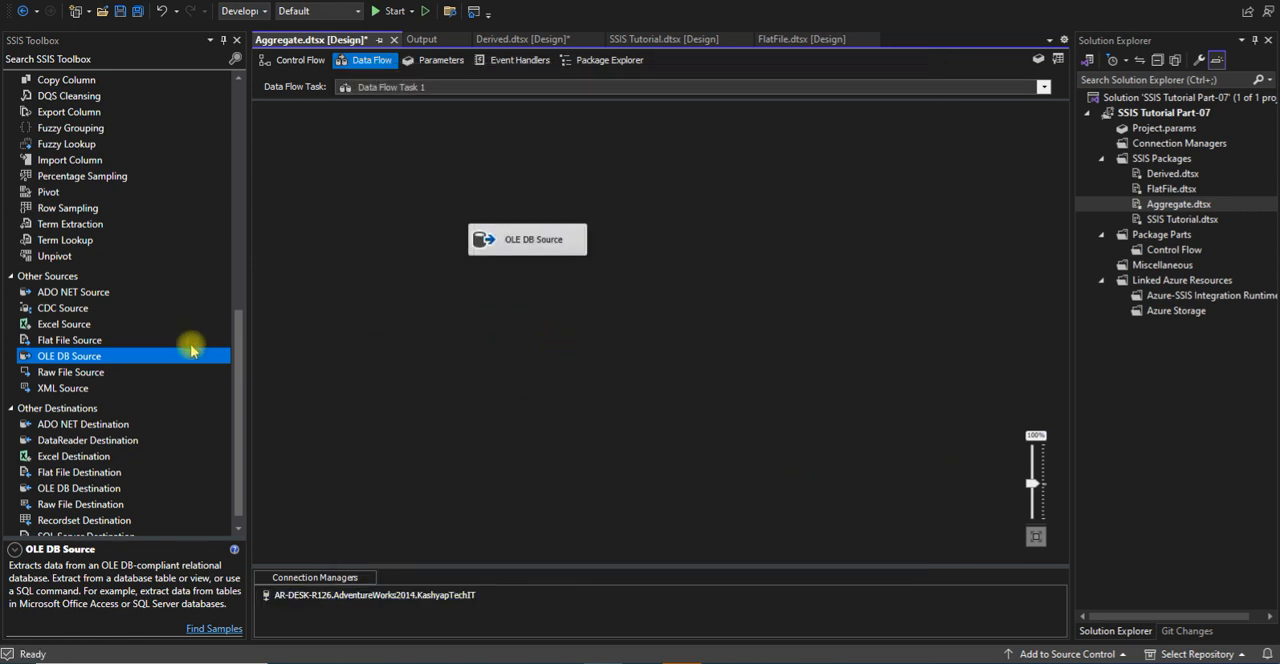
Add an Aggregate transformation below the OLE DB Source and connect the source's output to it
left_click_drag(237, 380, 237, 192)
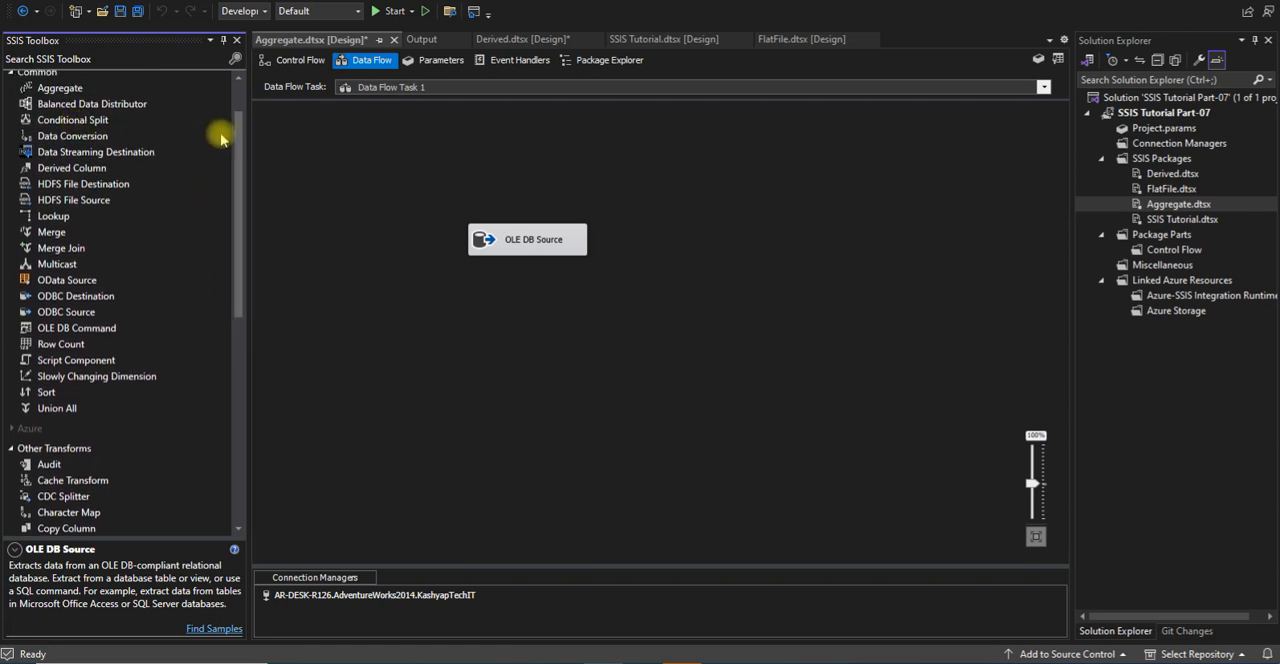
scroll(240, 150, "up", 2)
left_click(62, 148)
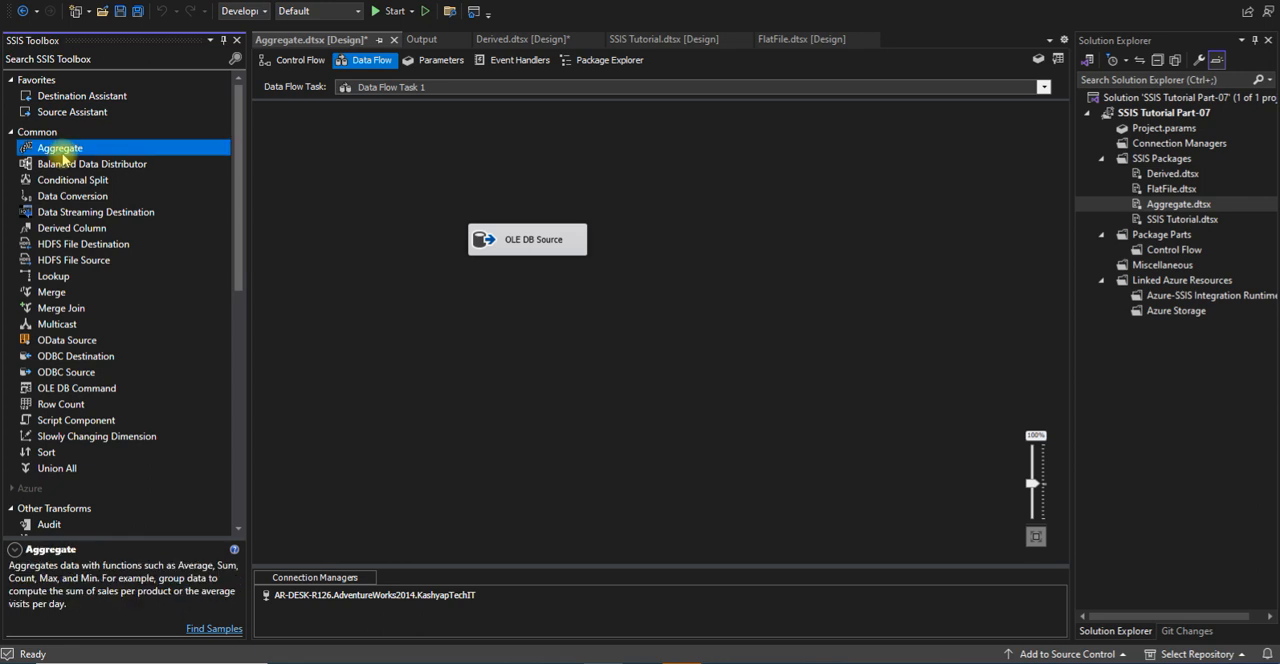
left_click_drag(174, 538, 171, 448)
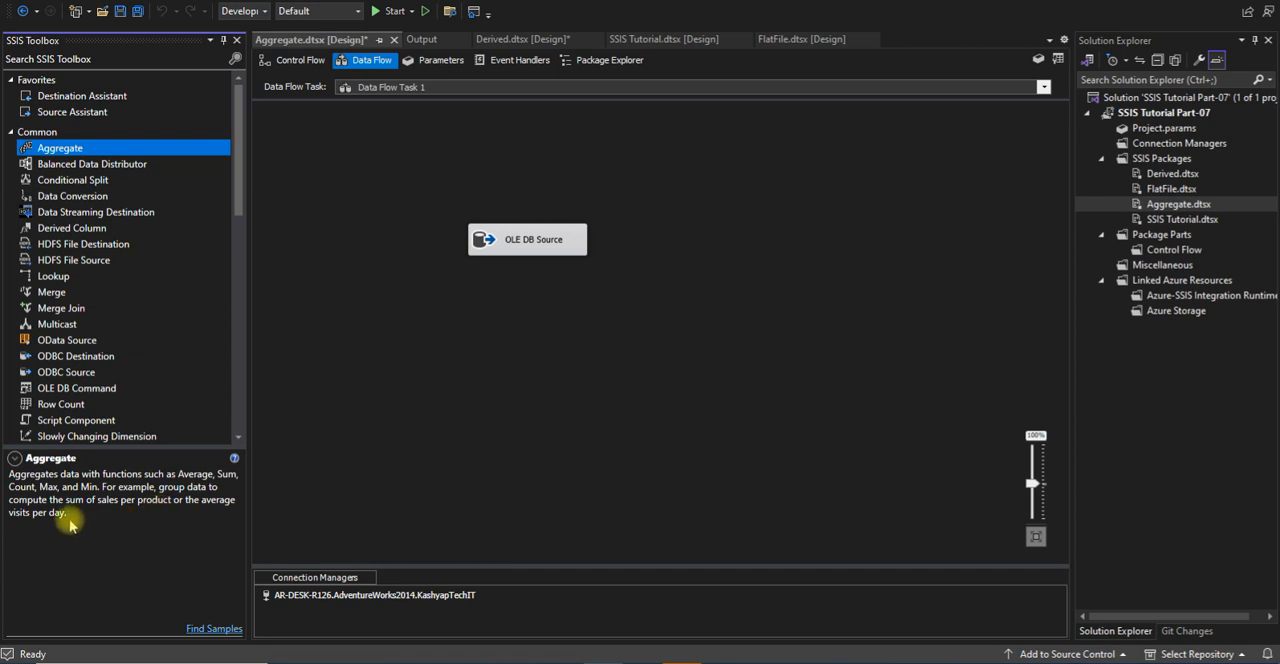
left_click_drag(113, 155, 573, 317)
left_click(530, 250)
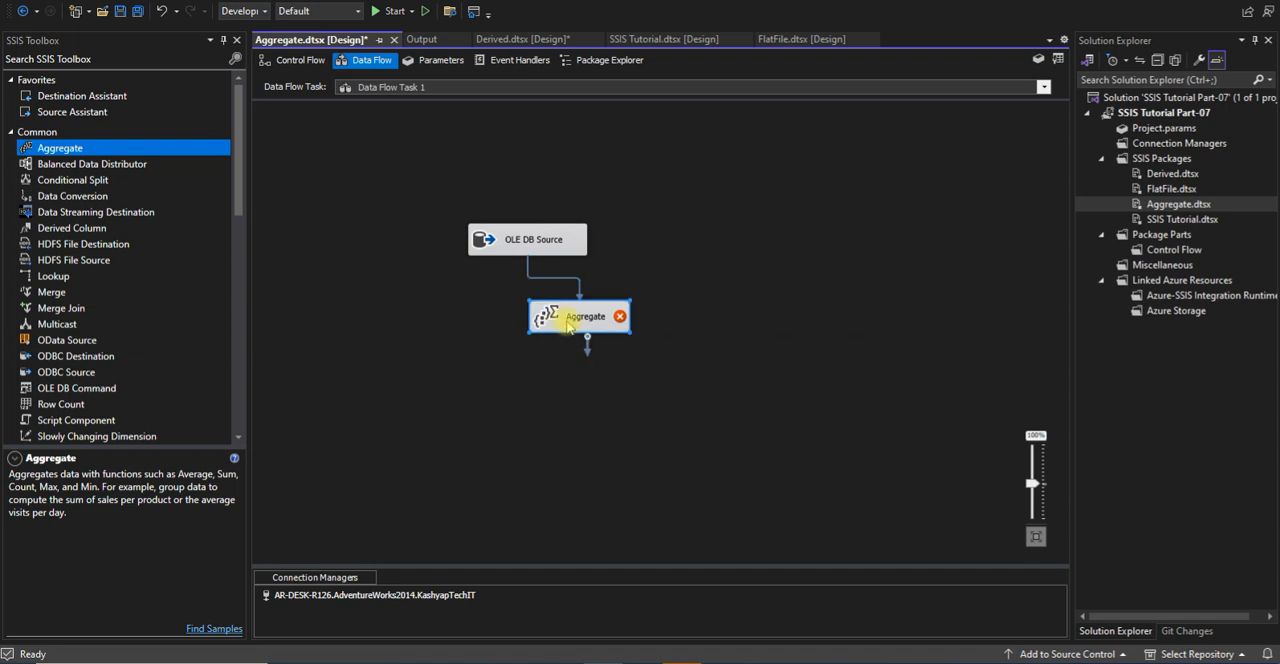
Open the Aggregate transformation's editor, review its basic and advanced settings, and enlarge the available input columns box
double_click(556, 322)
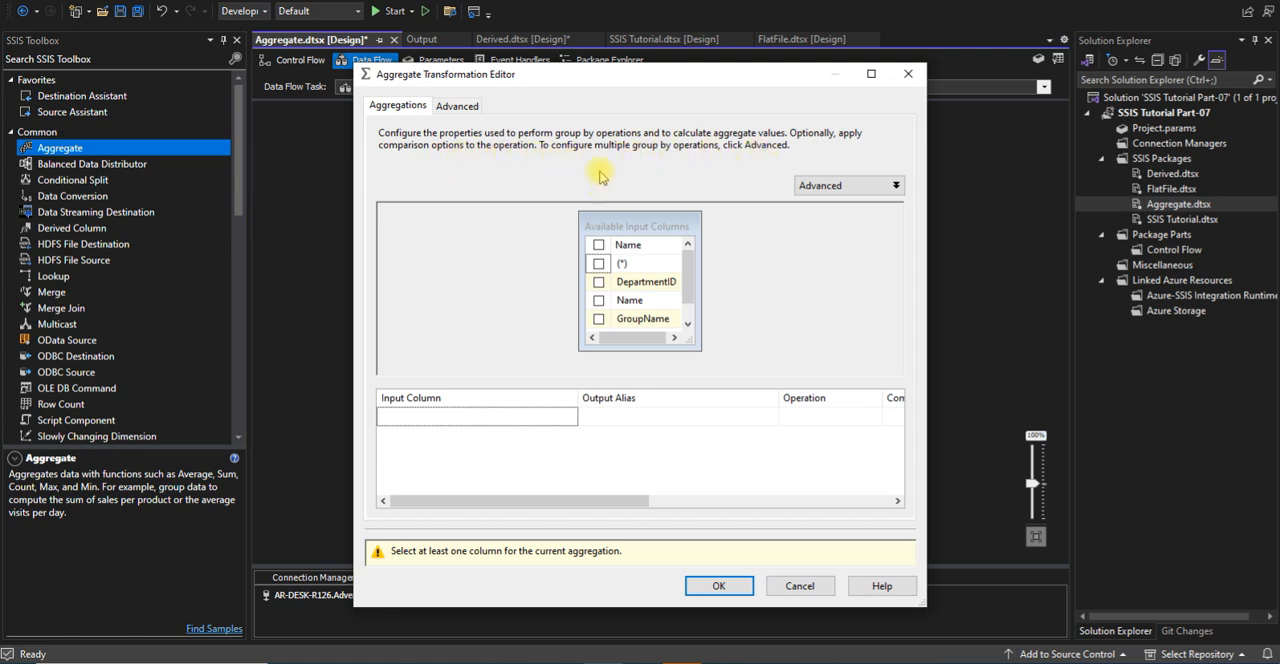
left_click(810, 185)
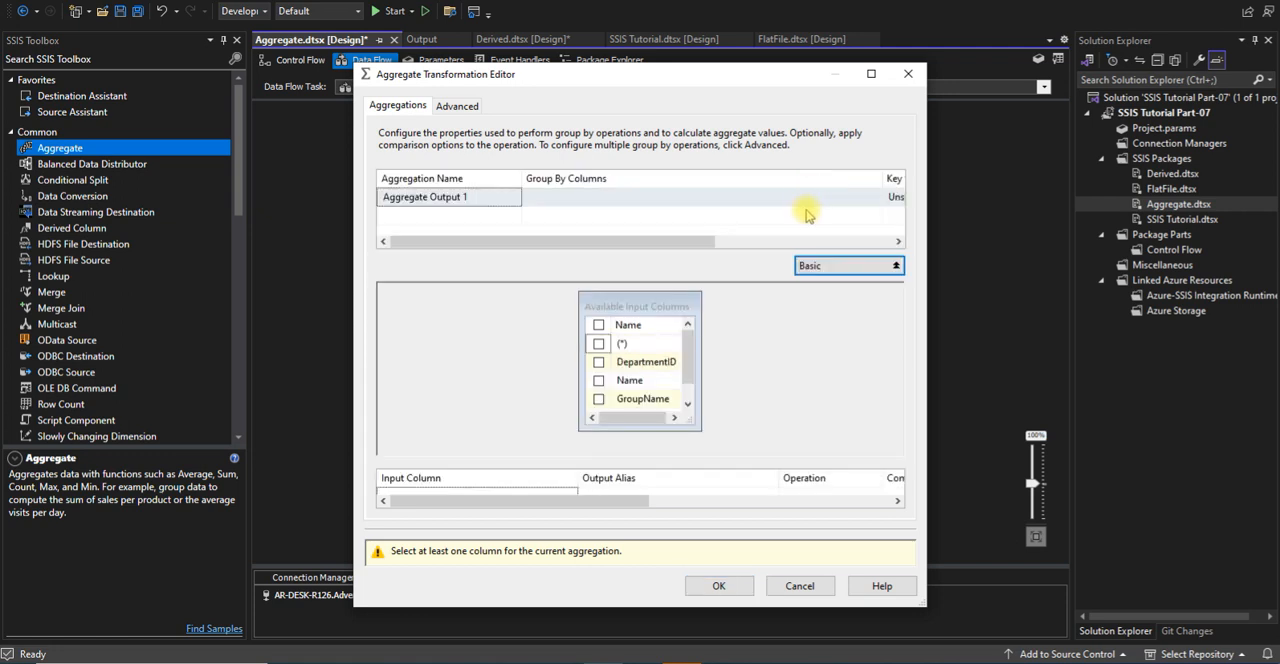
left_click(812, 265)
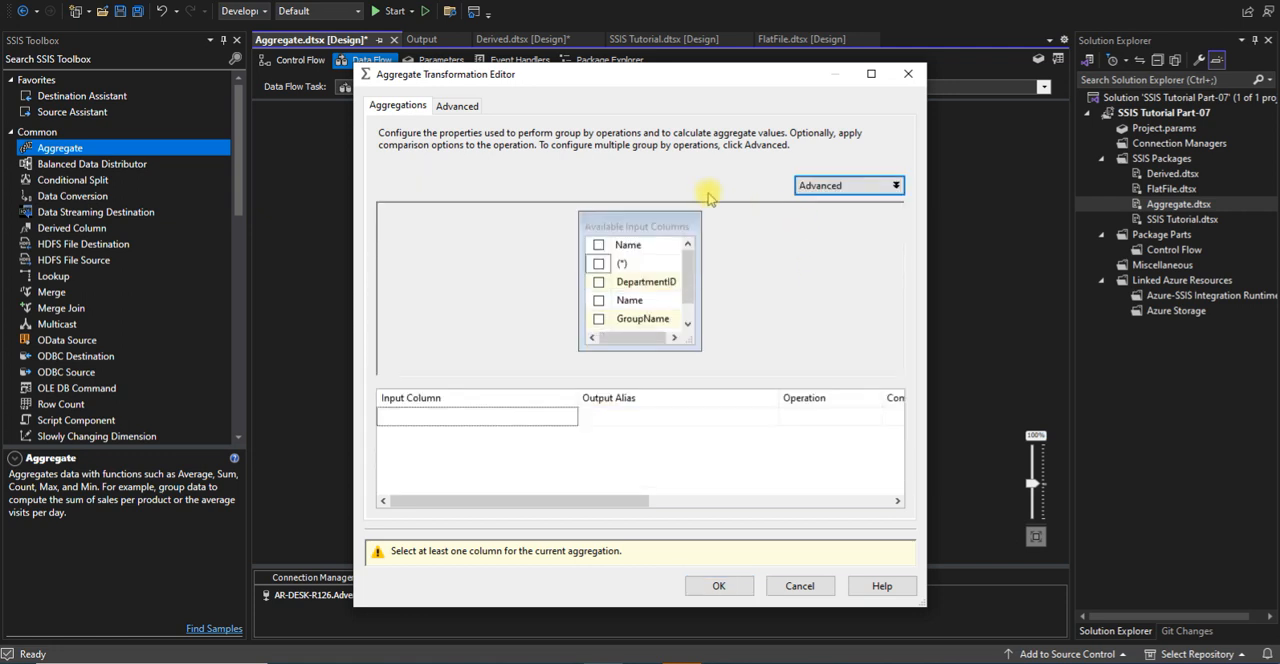
left_click(458, 106)
left_click(418, 106)
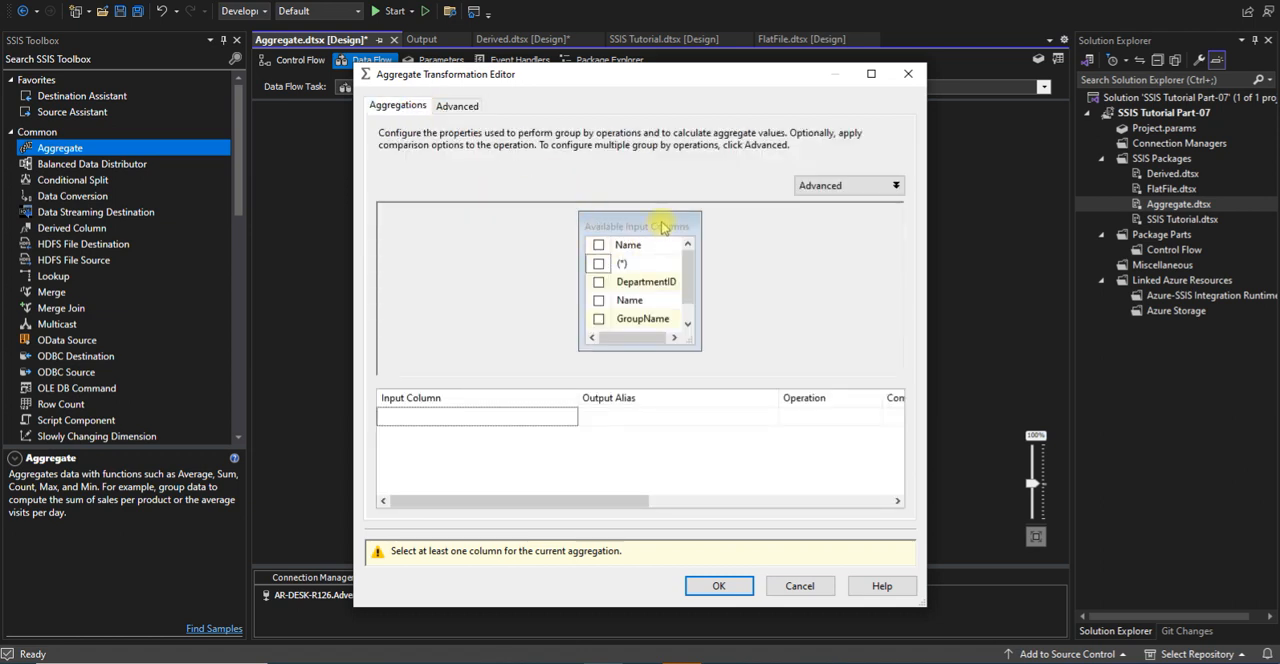
left_click_drag(654, 349, 658, 368)
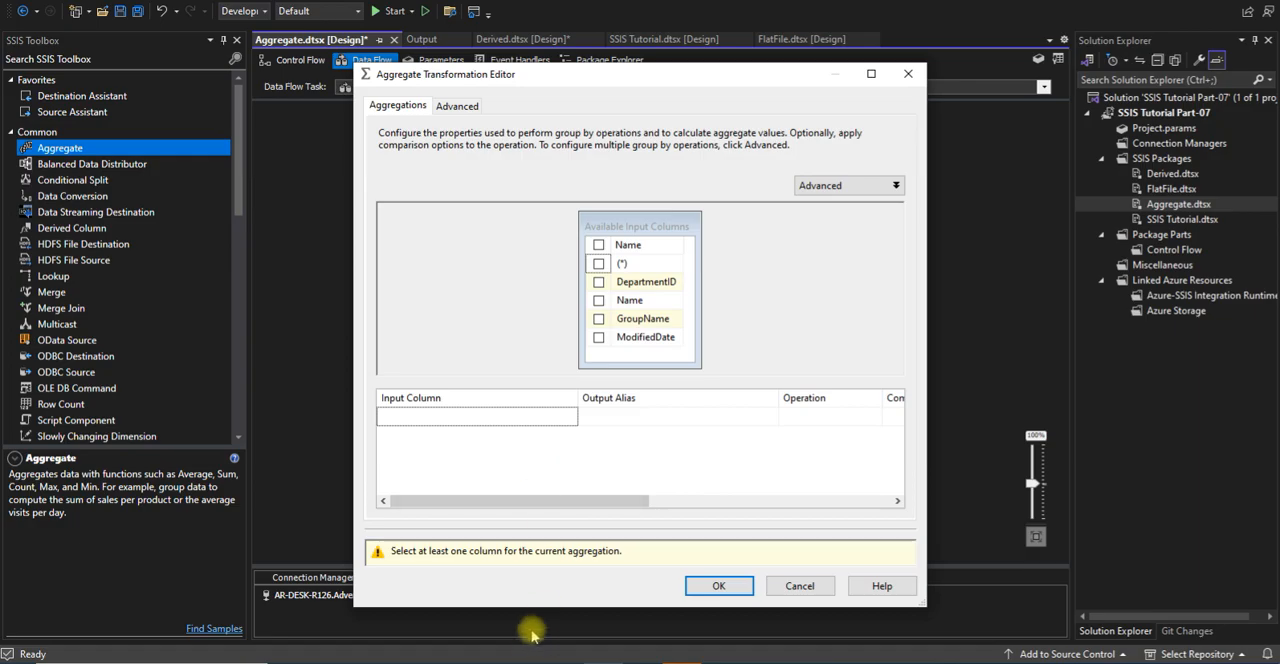
Switch to SQL Server Management Studio and run only the query that counts departments by GroupName
left_click(521, 662)
left_click(549, 162)
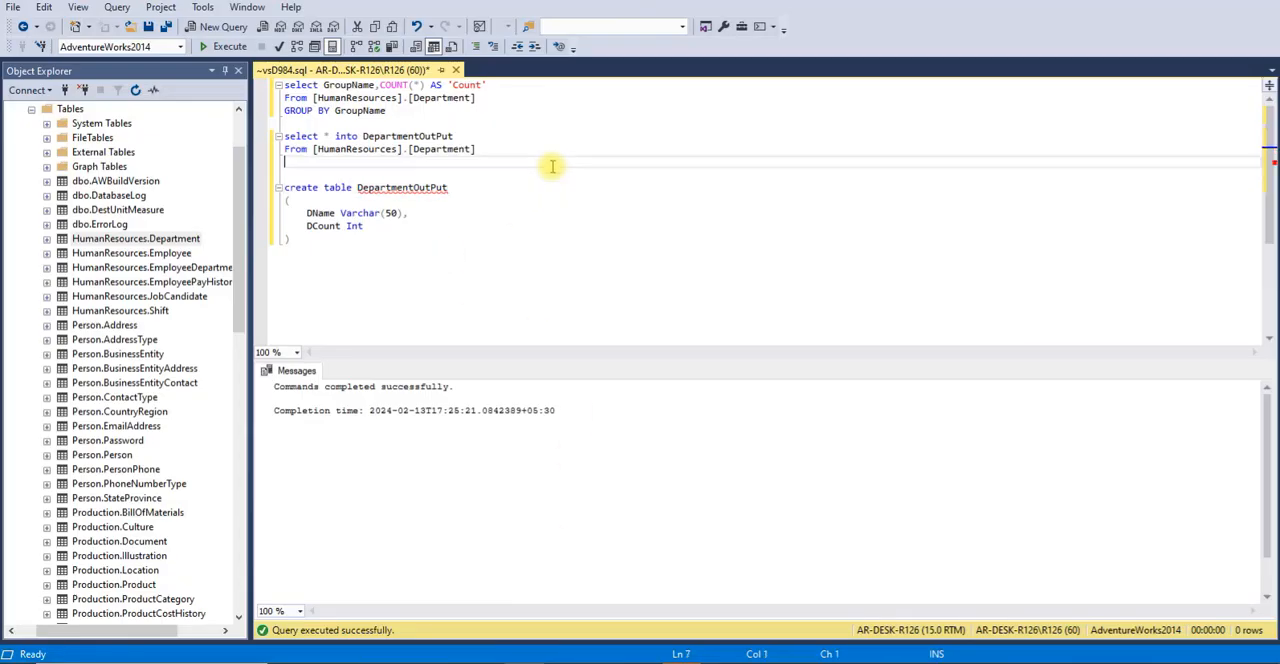
left_click(399, 117)
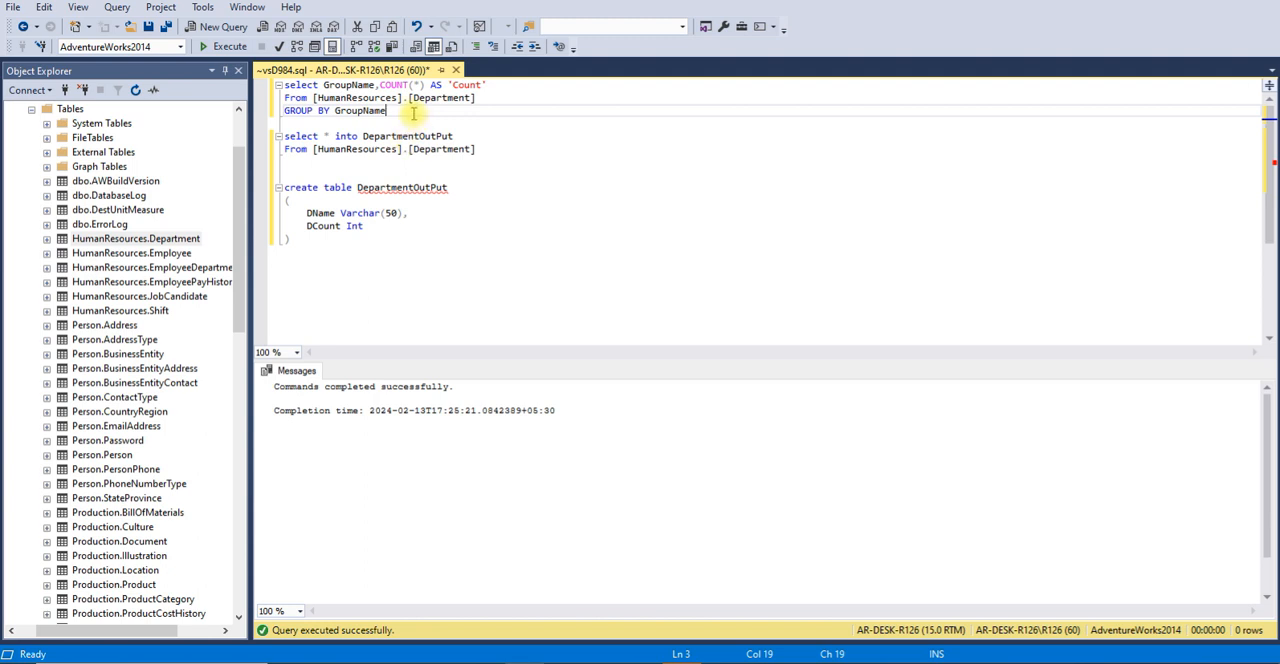
left_click_drag(405, 111, 250, 85)
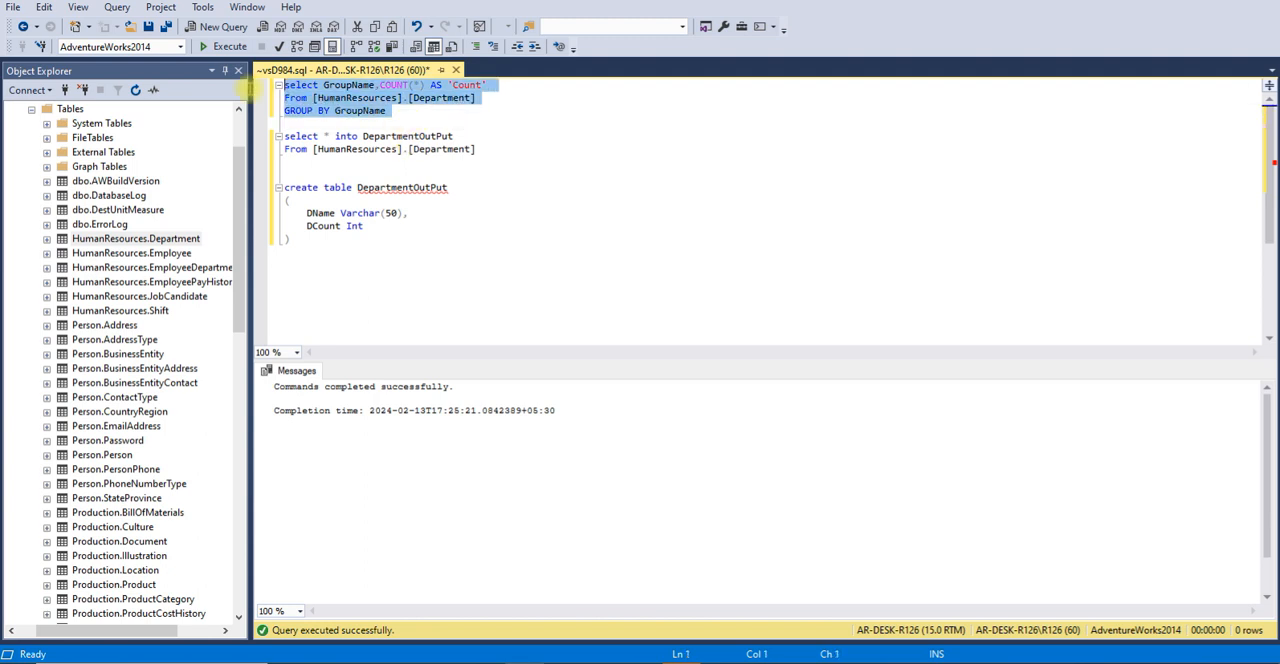
left_click(222, 46)
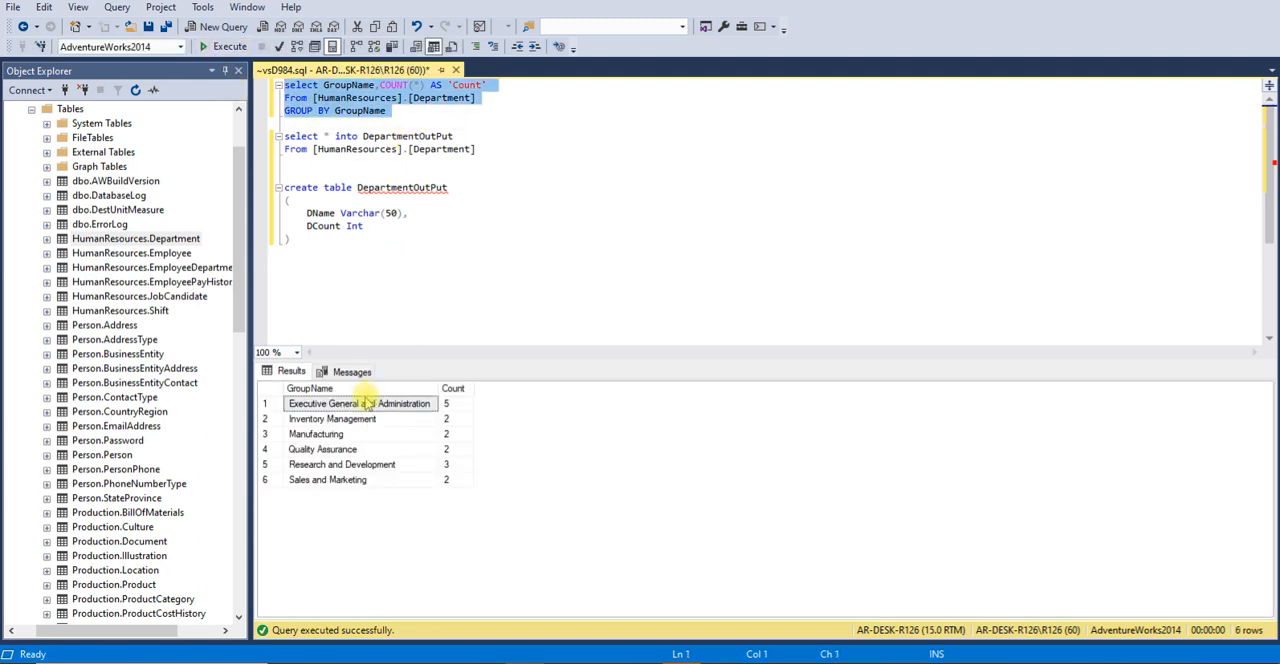
Write the query select * from [HumanResources].[Department] beneath the GROUP BY query and run only that statement
left_click(390, 110)
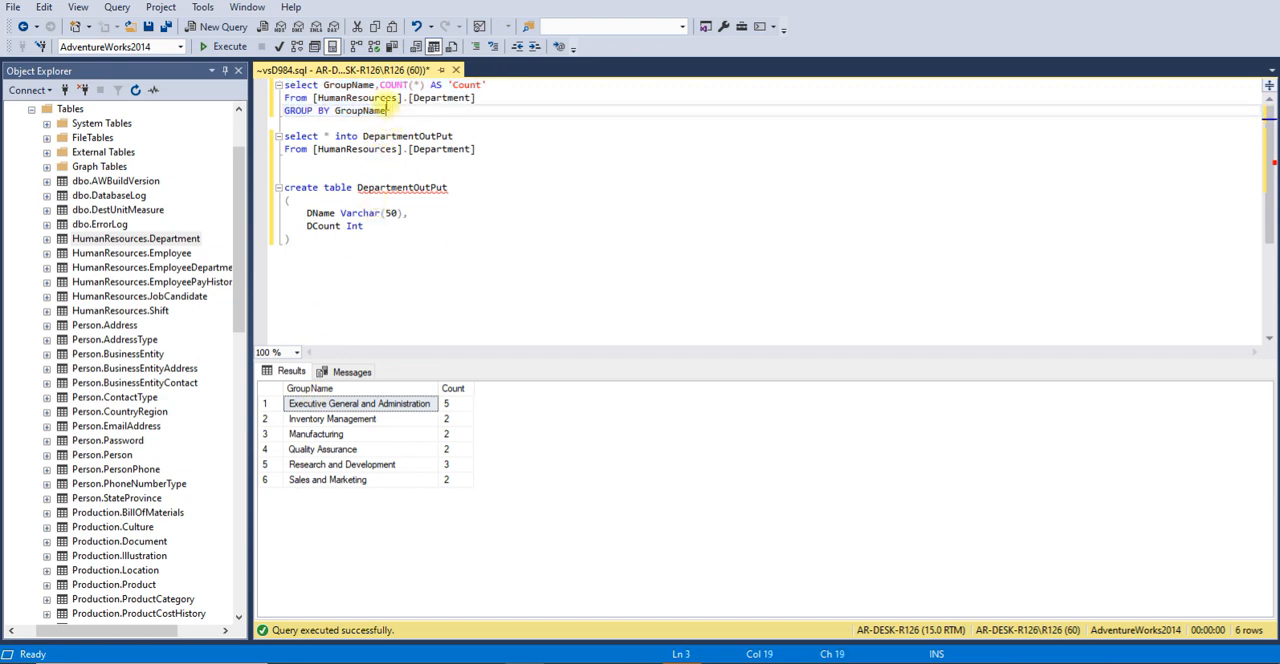
left_click_drag(480, 98, 318, 98)
key("ctrl+c")
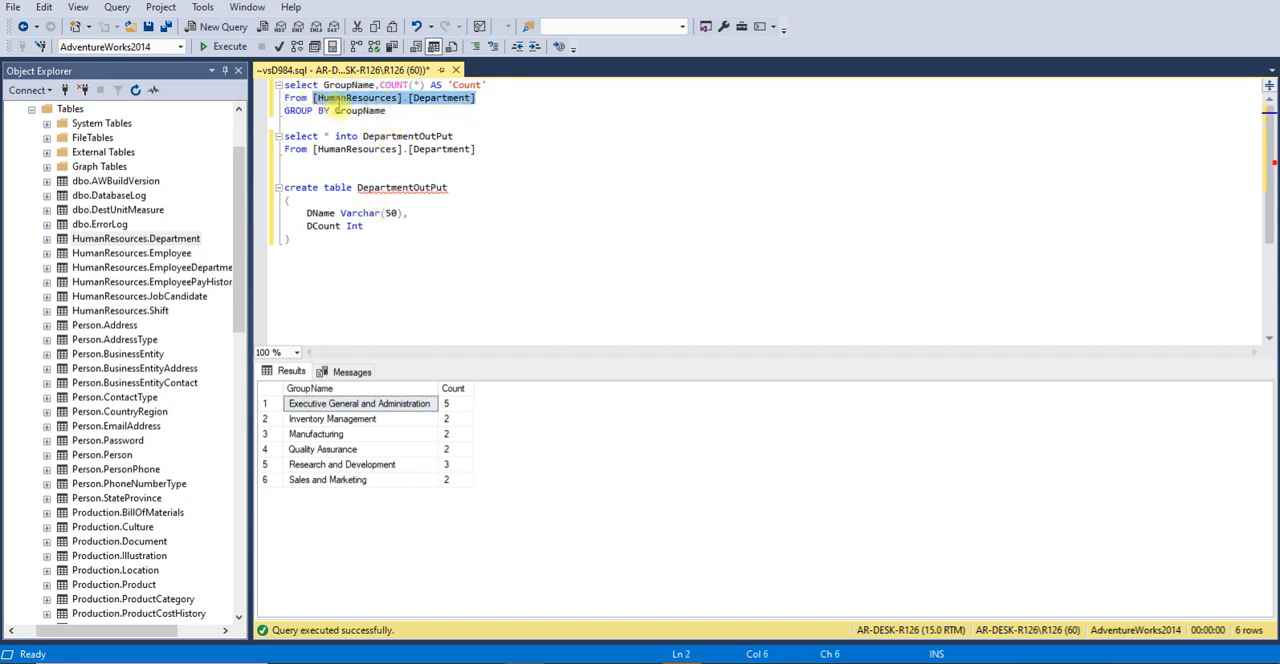
left_click(392, 112)
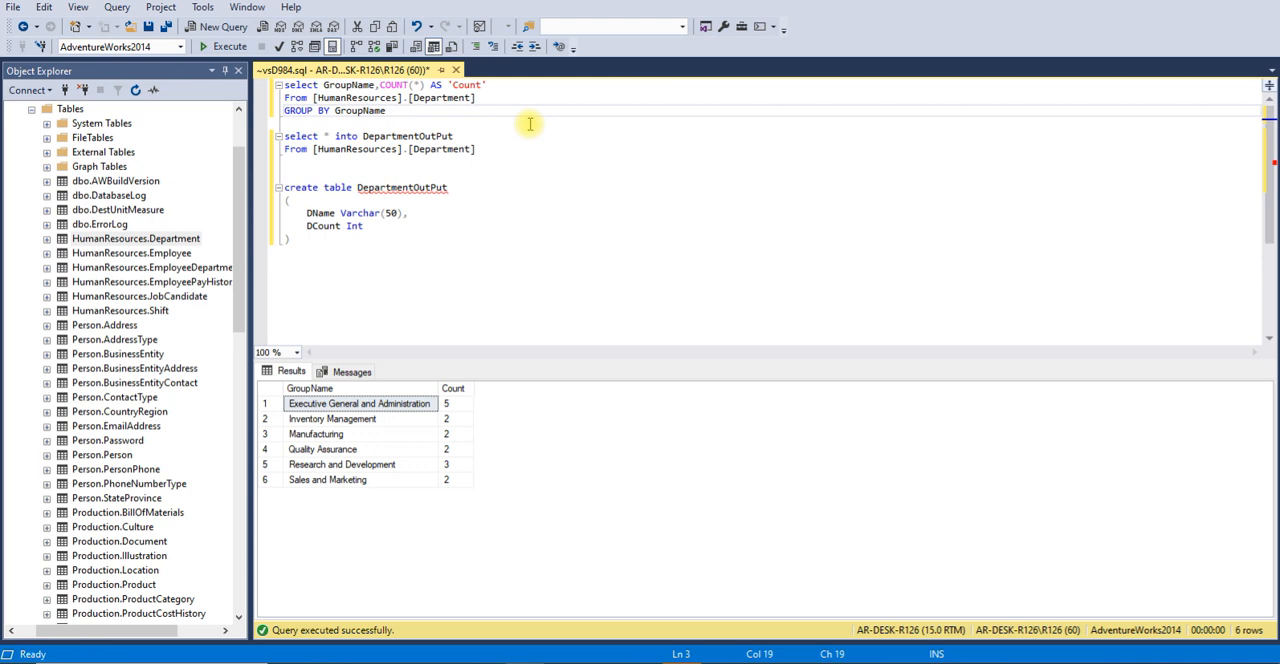
key("Return")
key("Return")
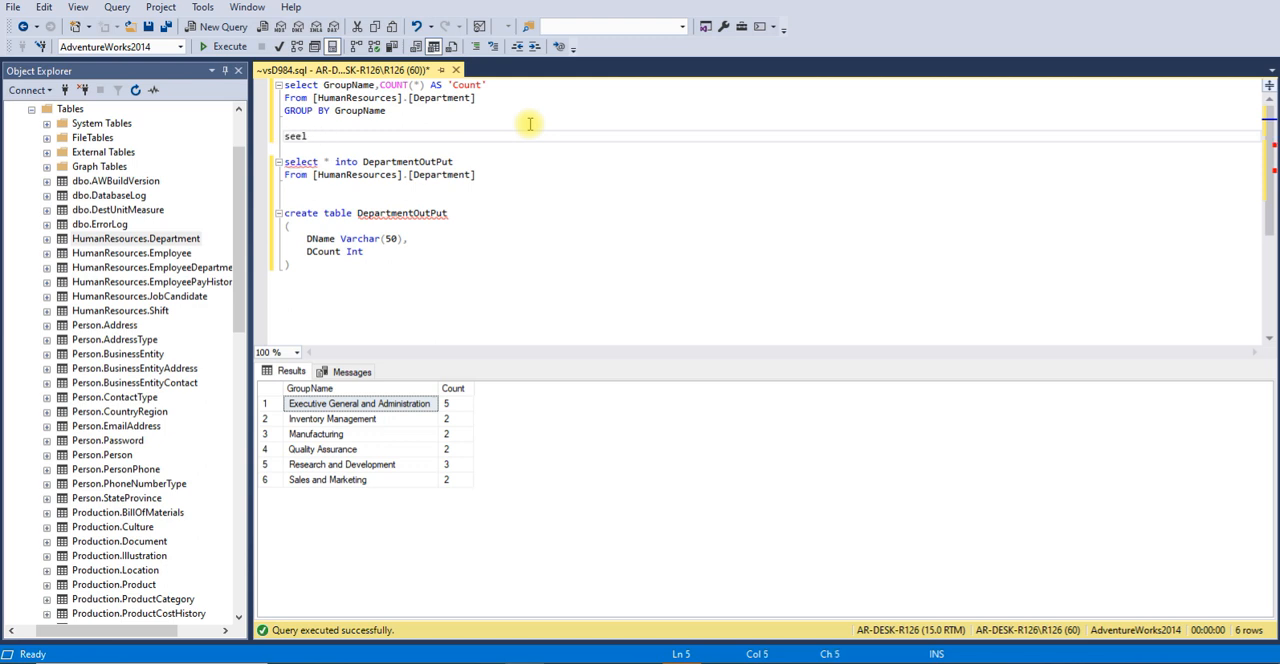
type("t * from")
key("ctrl+v")
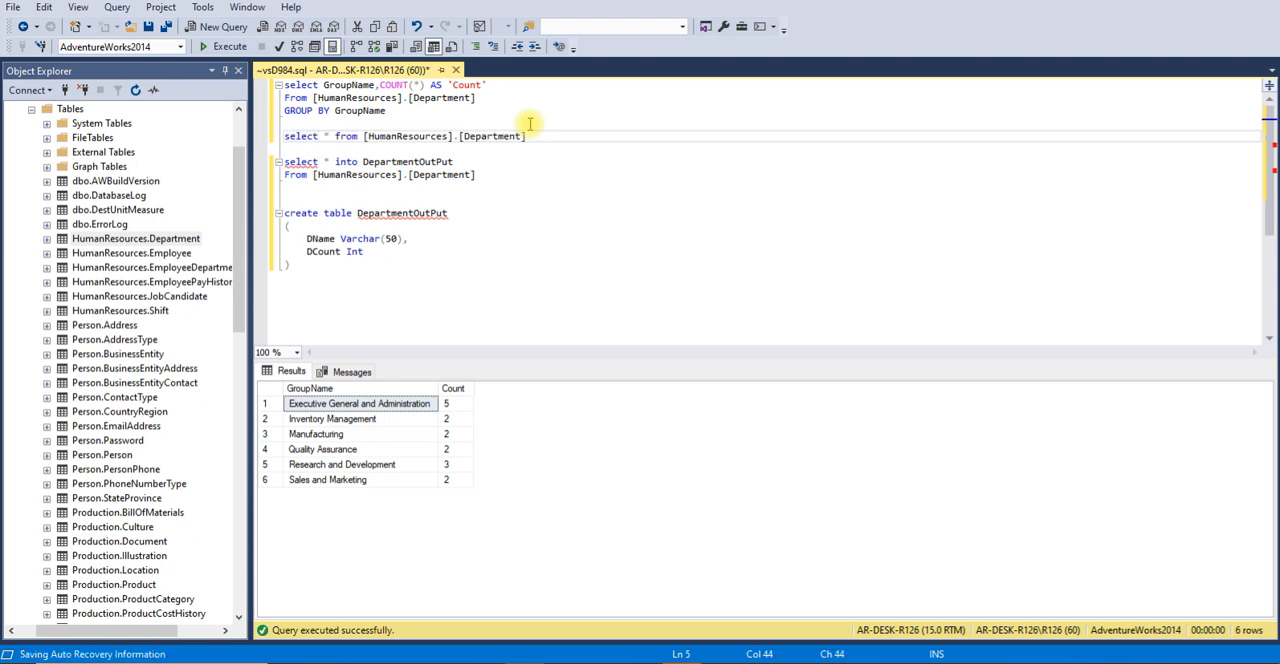
left_click(282, 136)
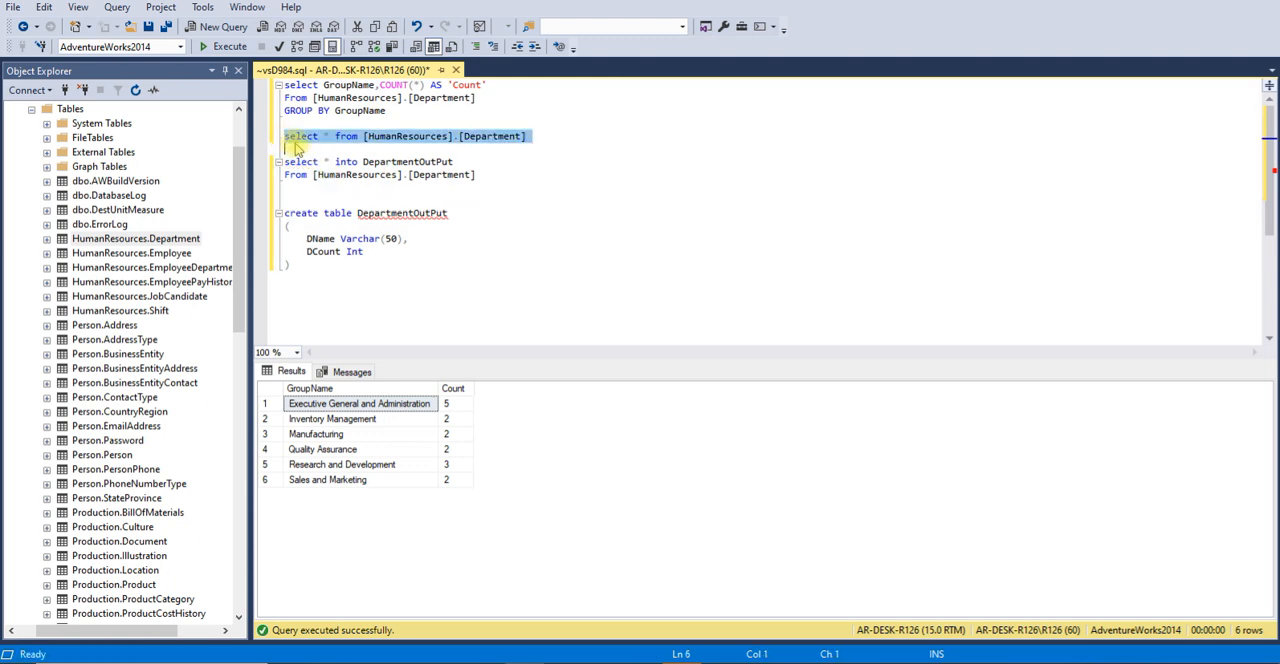
left_click(208, 46)
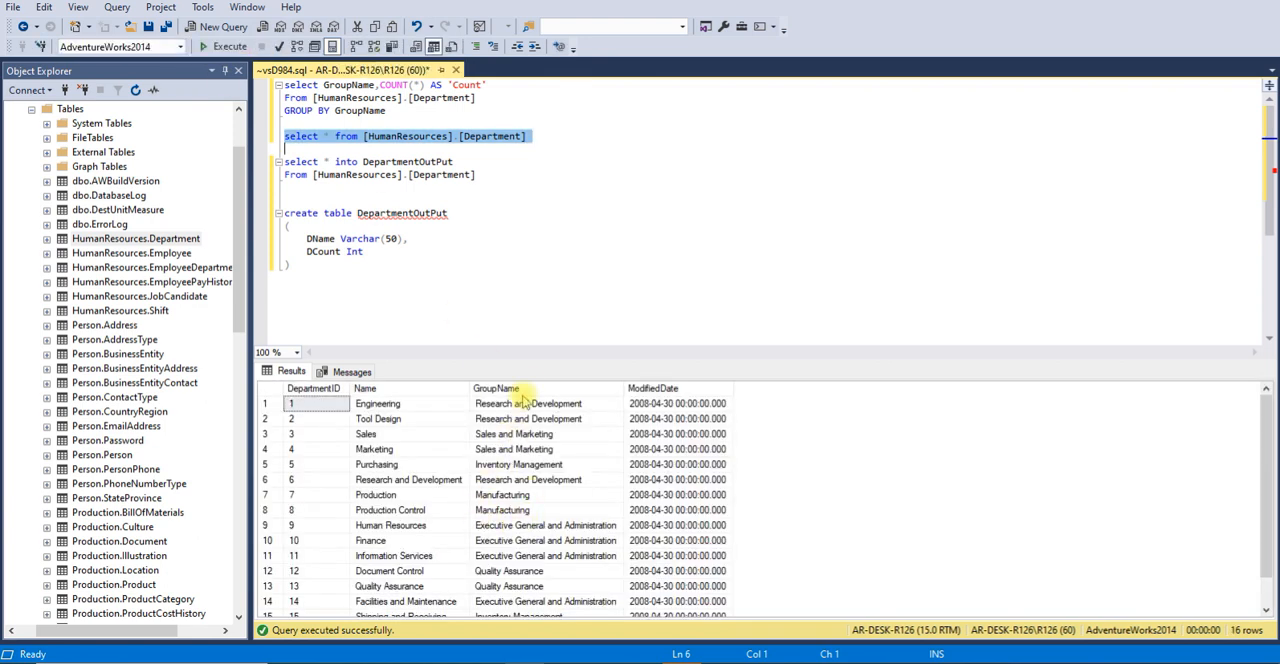
Examine the Department rows in the results, comparing the columns and the repeated values in GroupName
left_click(410, 406)
left_click(333, 410)
left_click(405, 410)
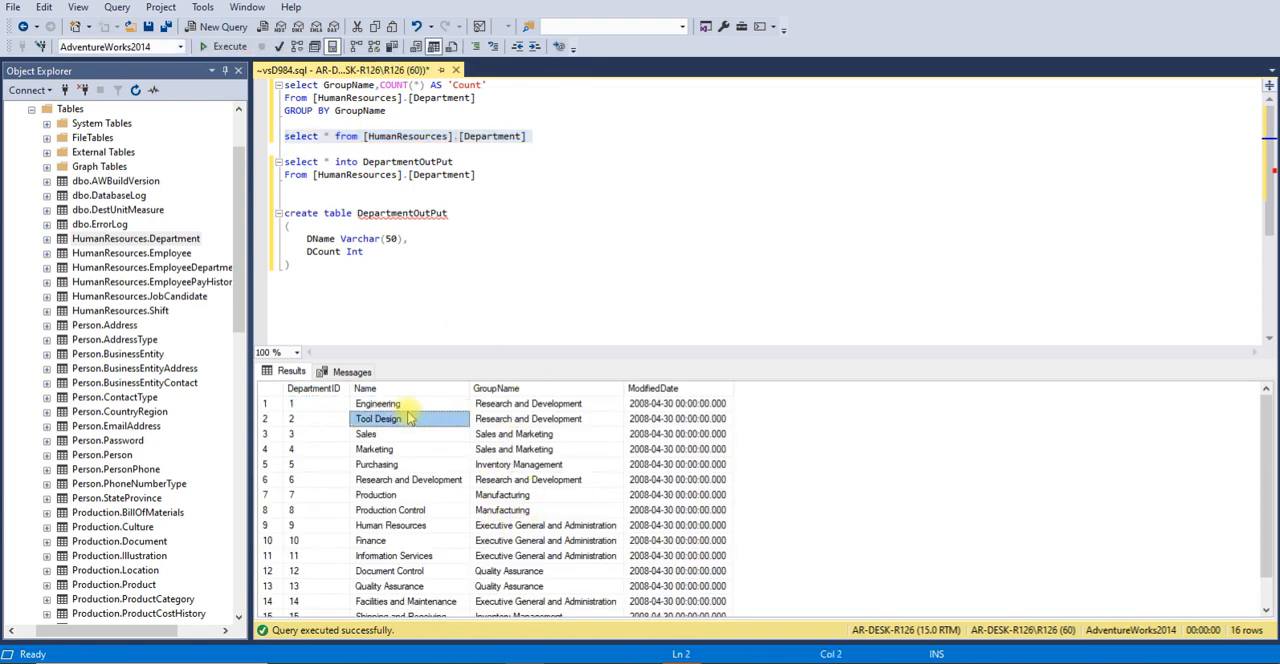
left_click(495, 405)
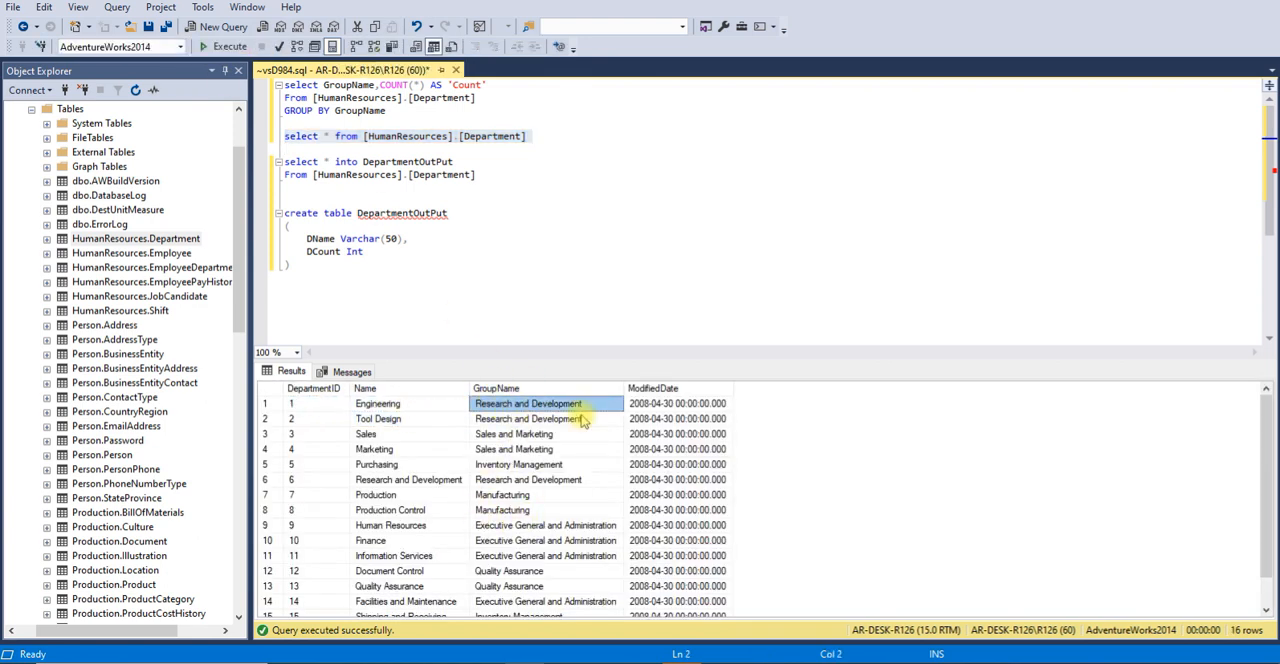
left_click(665, 404)
left_click(540, 407)
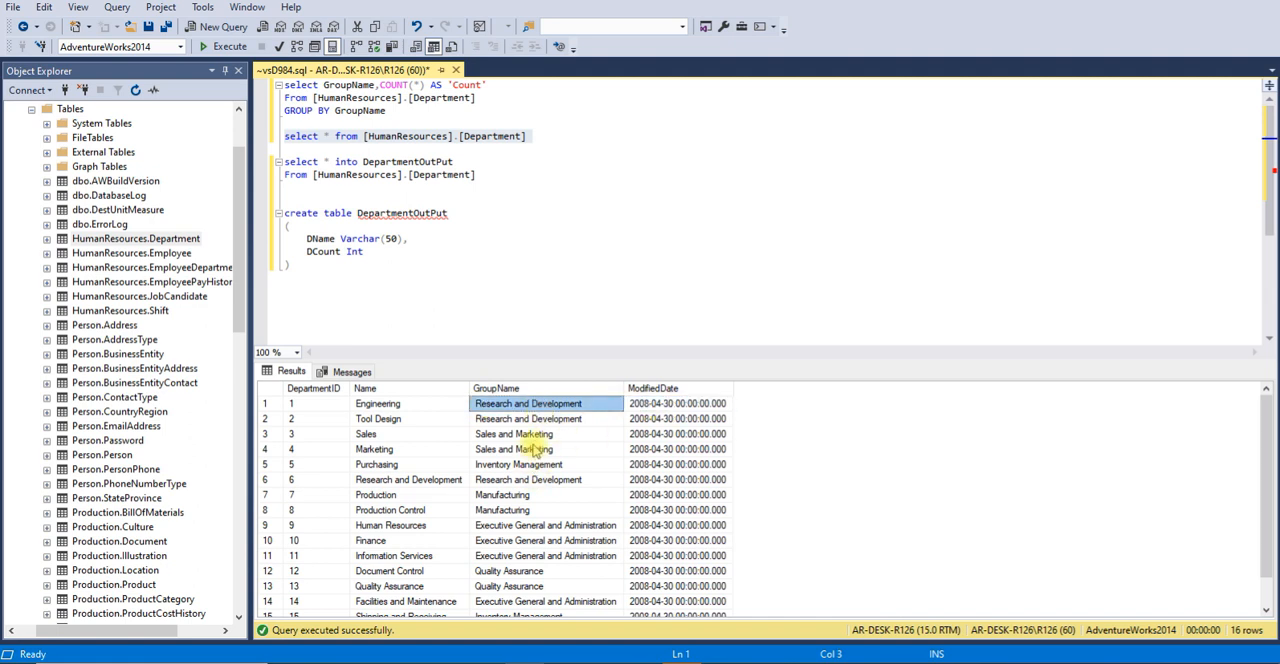
left_click(528, 388)
left_click(545, 435)
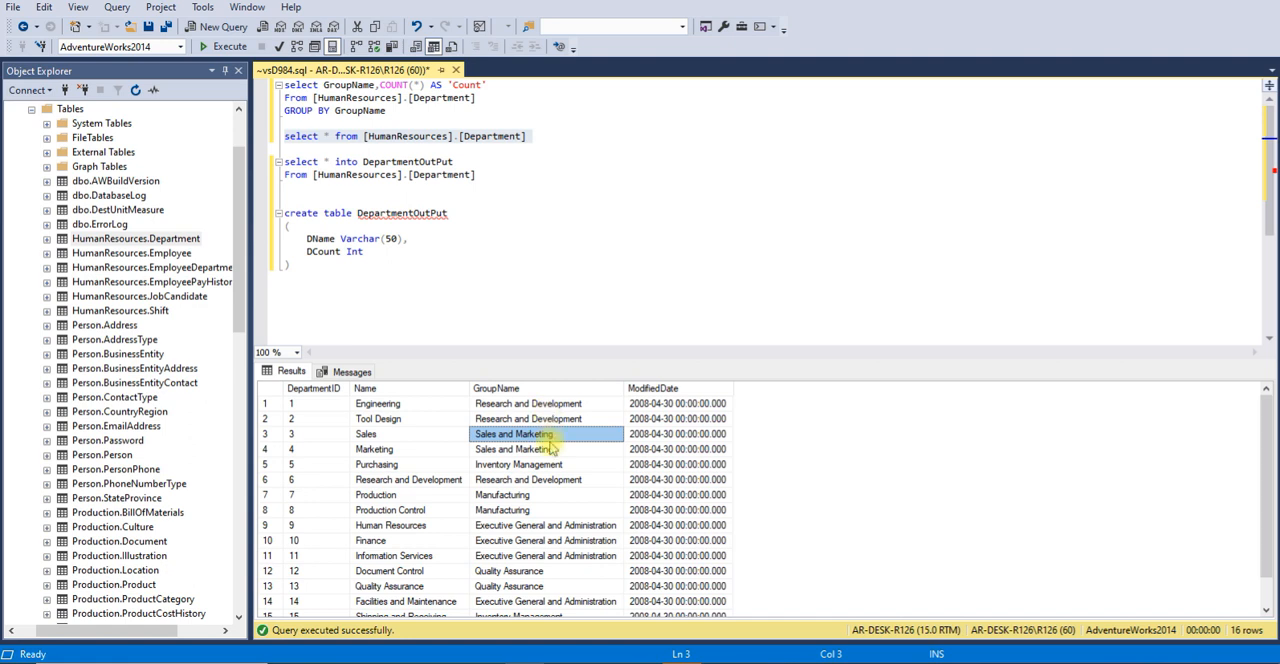
left_click(547, 555)
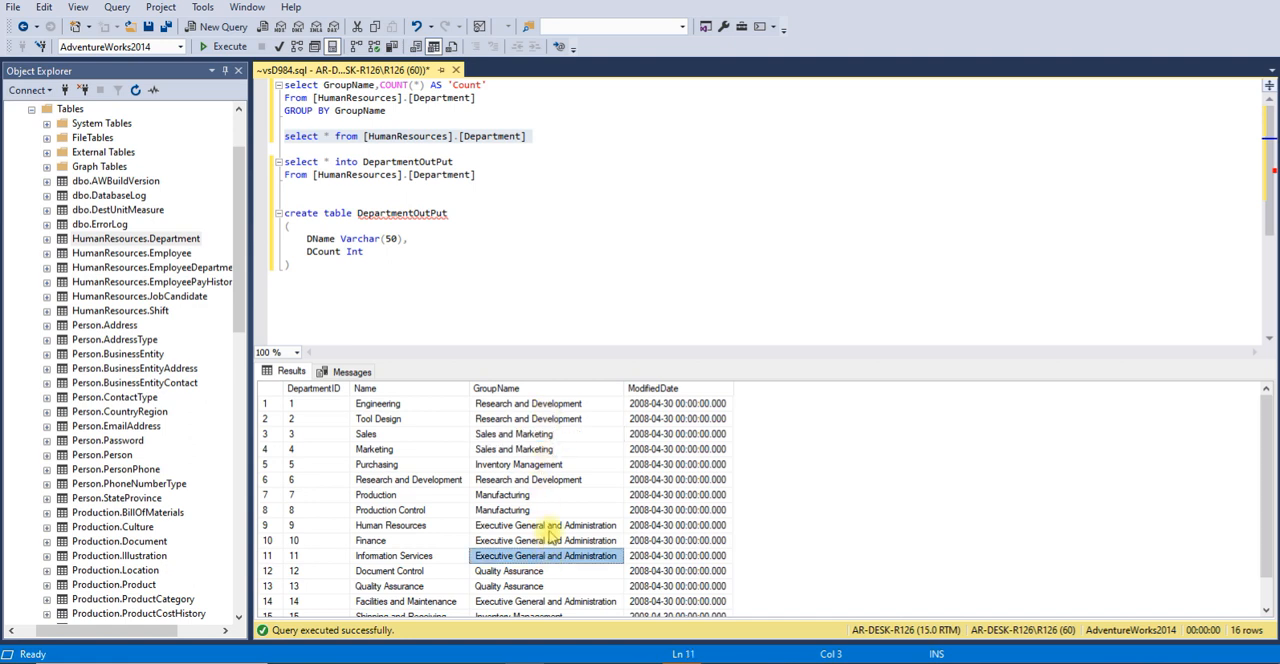
Examine the rows grouped under Executive General and Administration, comparing their department names
left_click(550, 526)
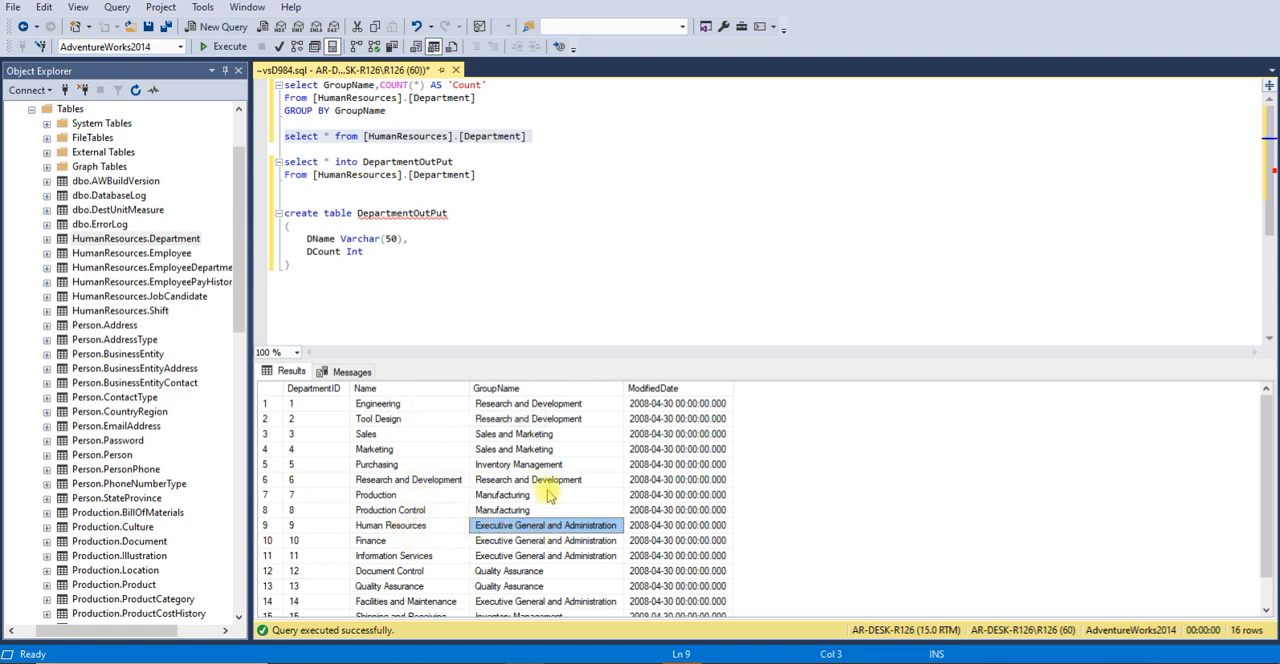
left_click(522, 555)
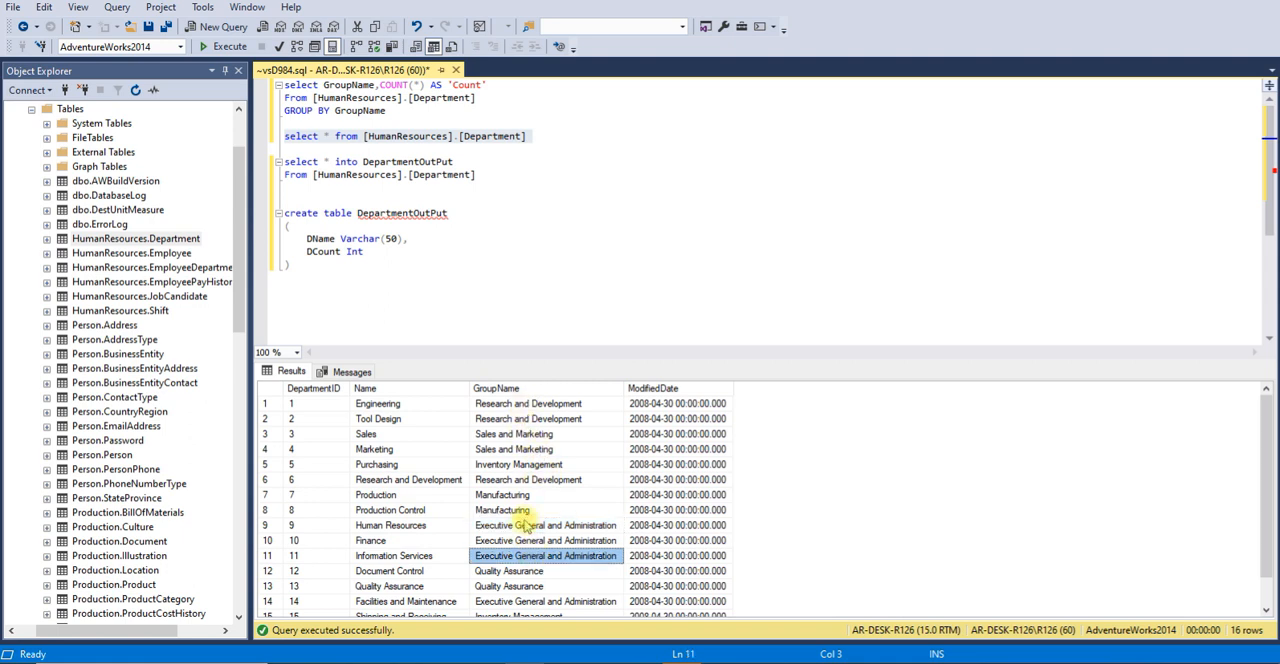
left_click(403, 540)
left_click(407, 556)
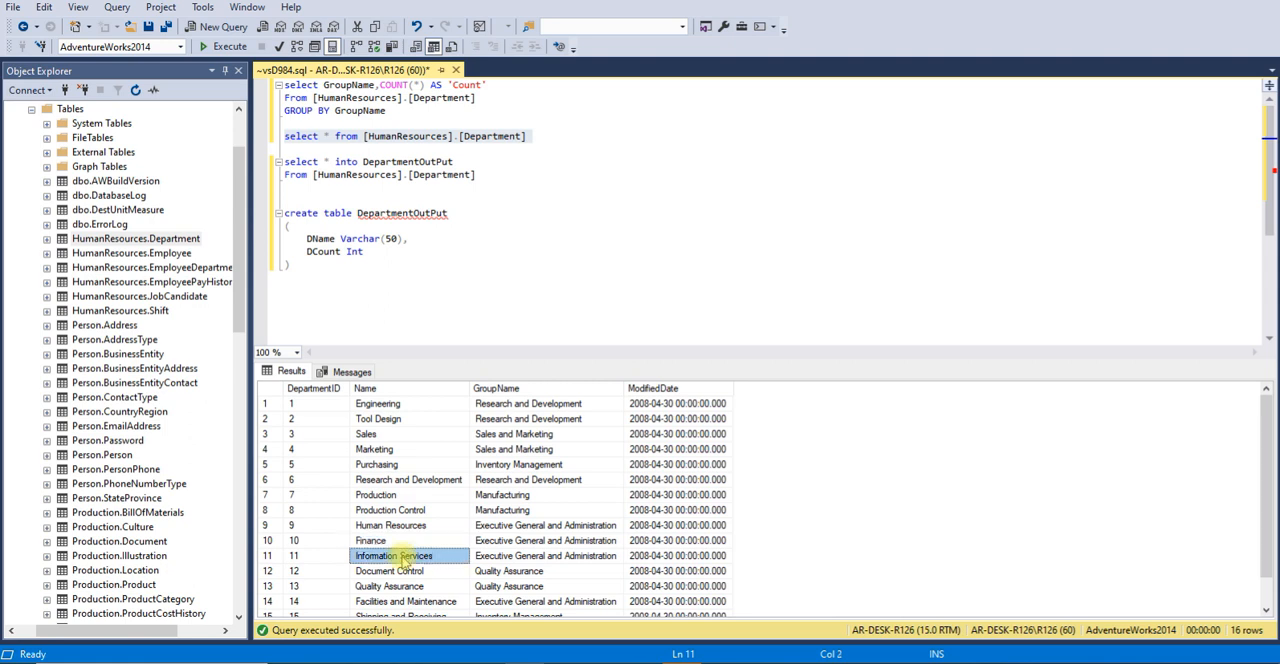
left_click(612, 527)
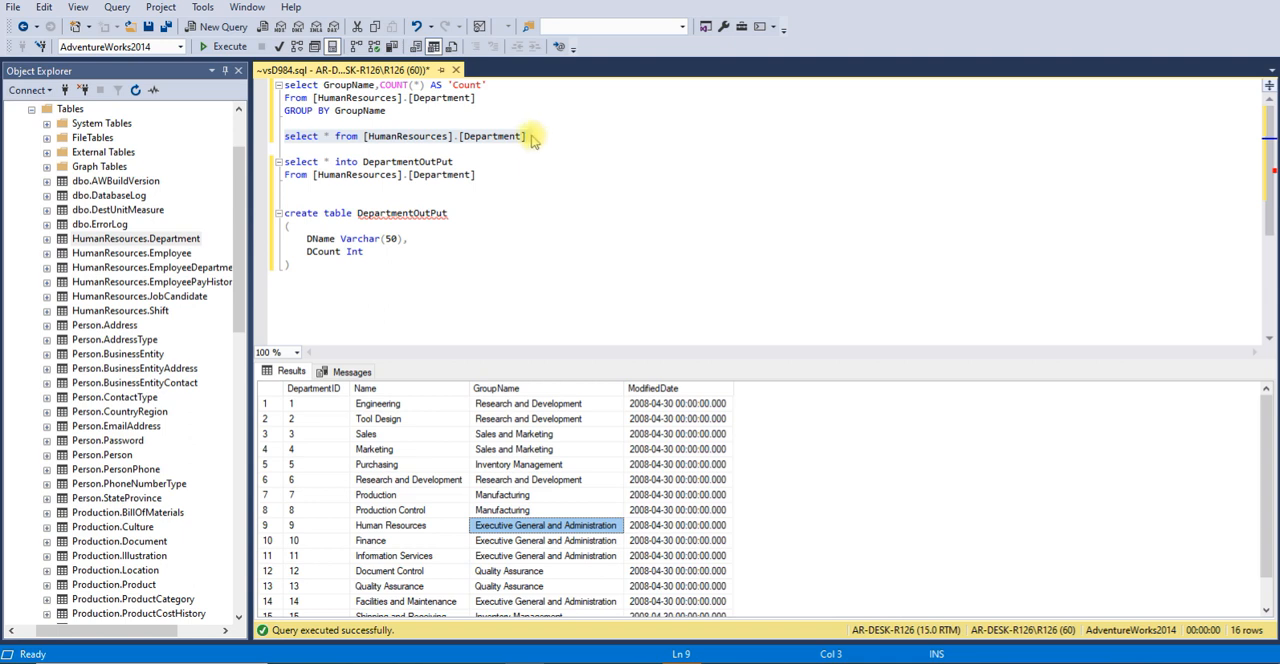
Run only the GROUP BY query that counts departments per GroupName
left_click(404, 112)
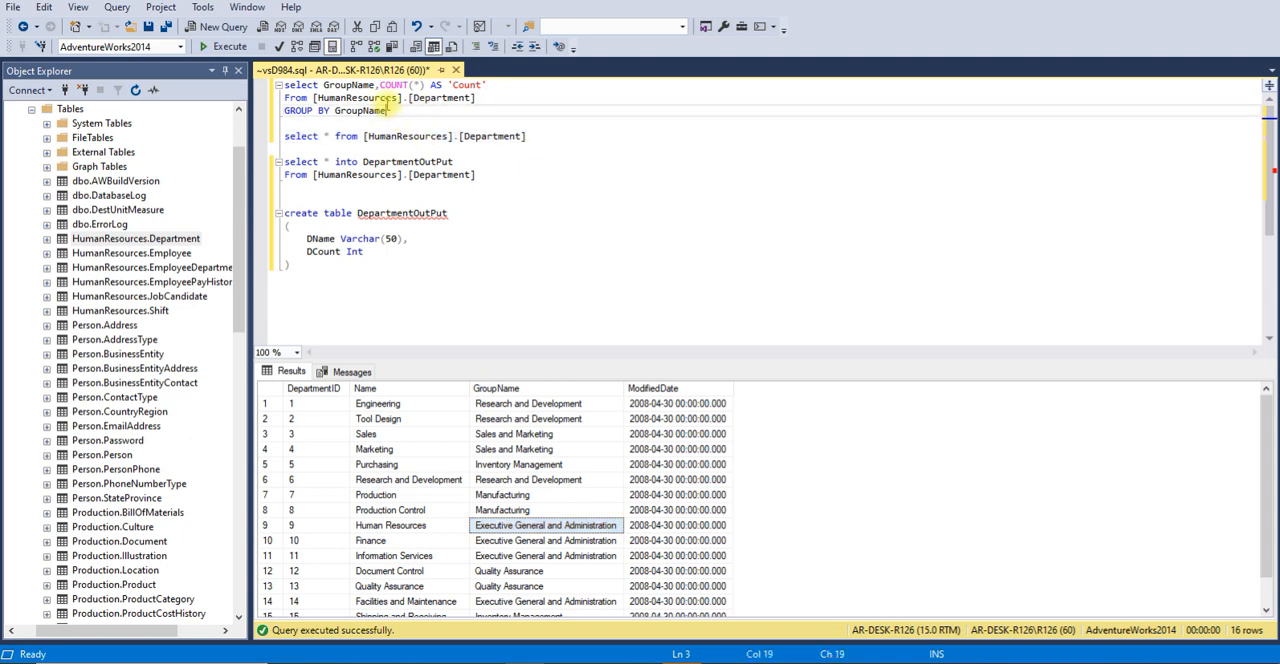
left_click_drag(386, 111, 284, 85)
left_click(223, 47)
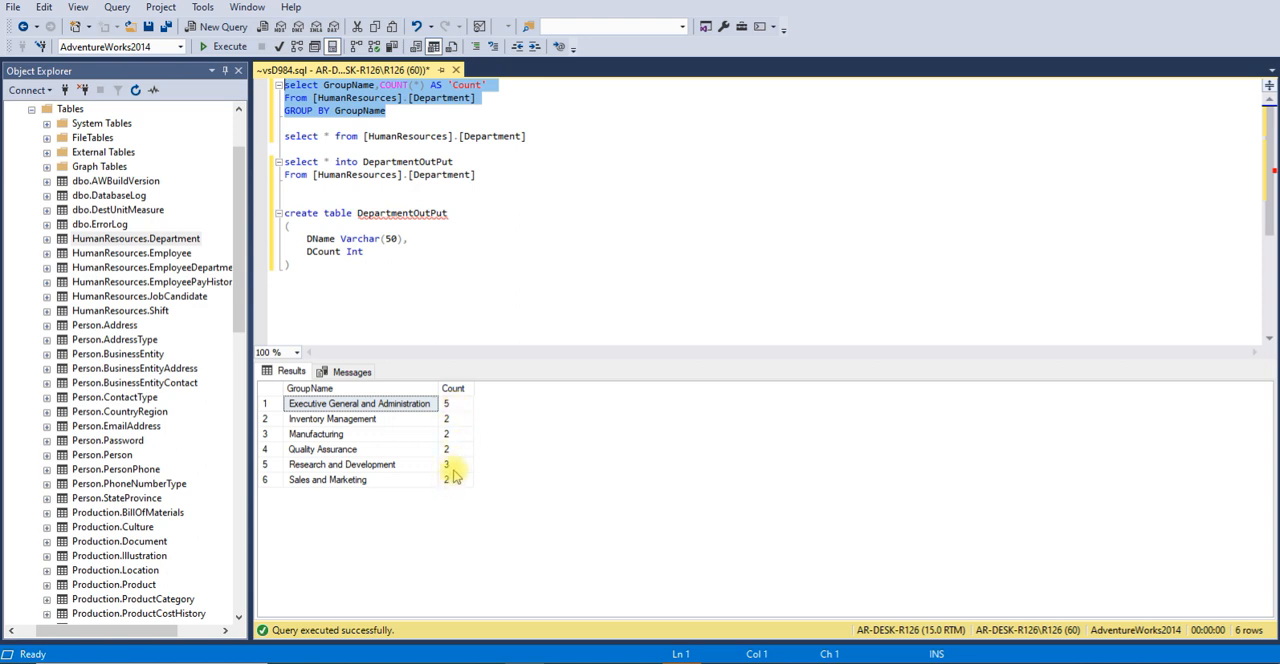
left_click(466, 228)
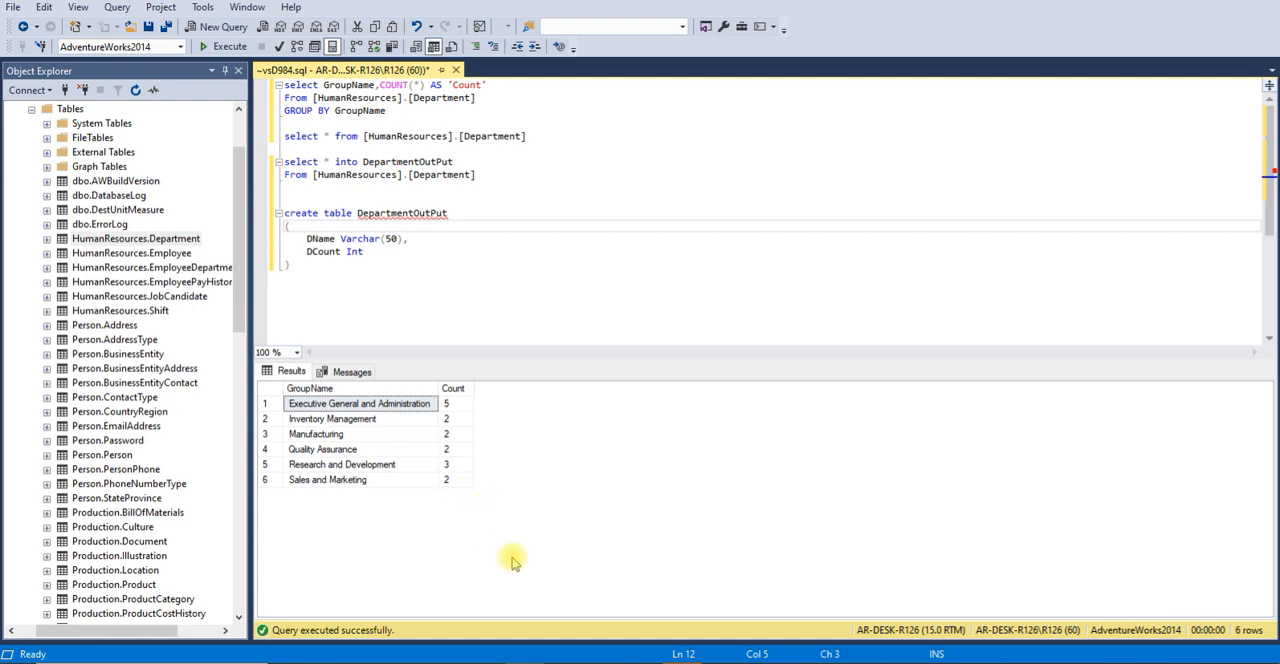
Switch to Visual Studio and configure the Aggregate transformation to group by GroupName and count all rows with (*)
left_click(594, 663)
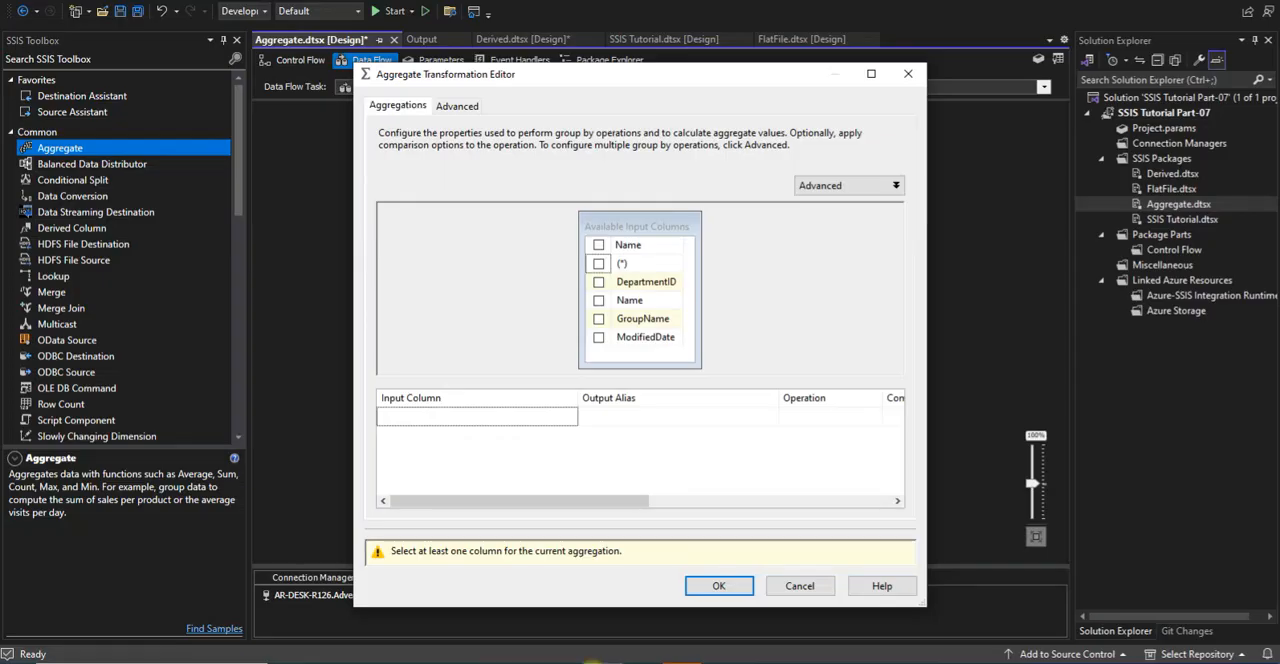
left_click(598, 319)
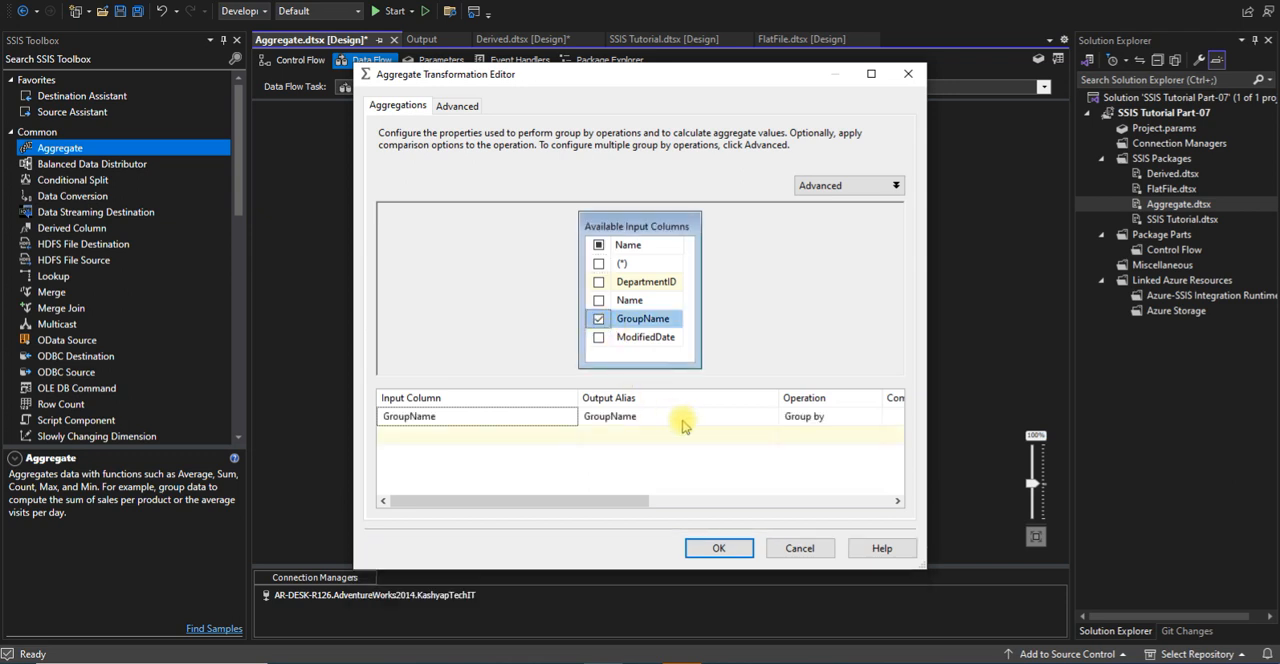
left_click(815, 420)
left_click(823, 418)
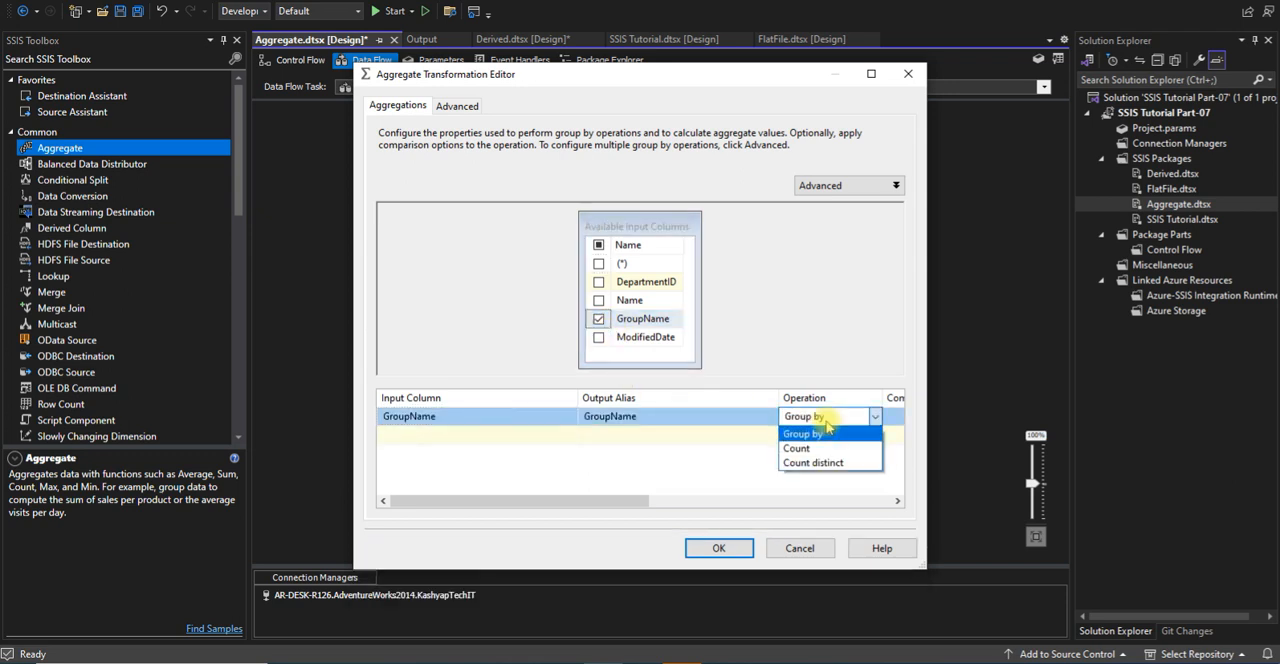
left_click(825, 430)
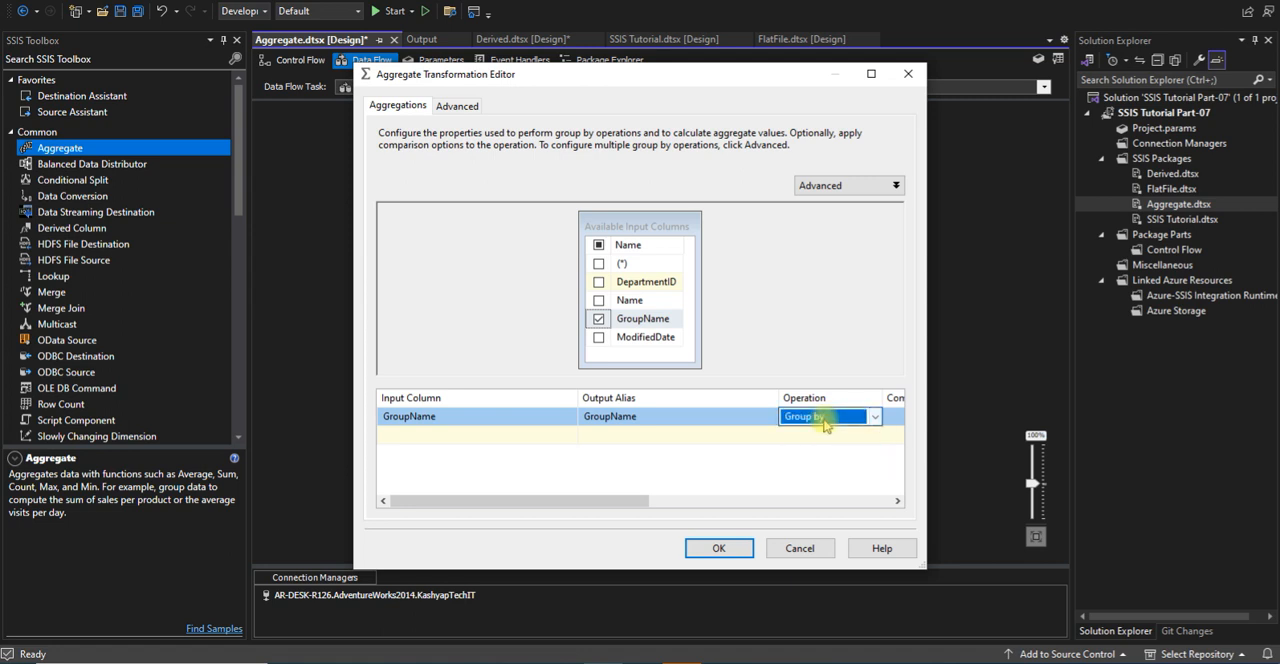
left_click(599, 265)
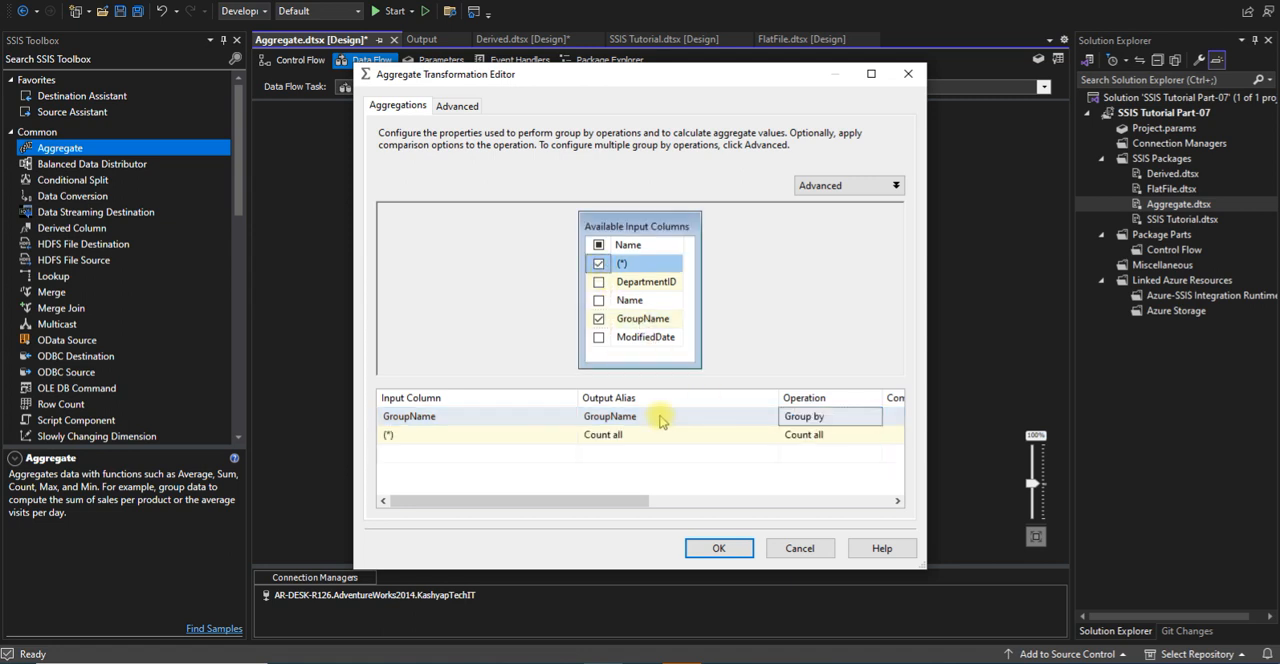
left_click(807, 440)
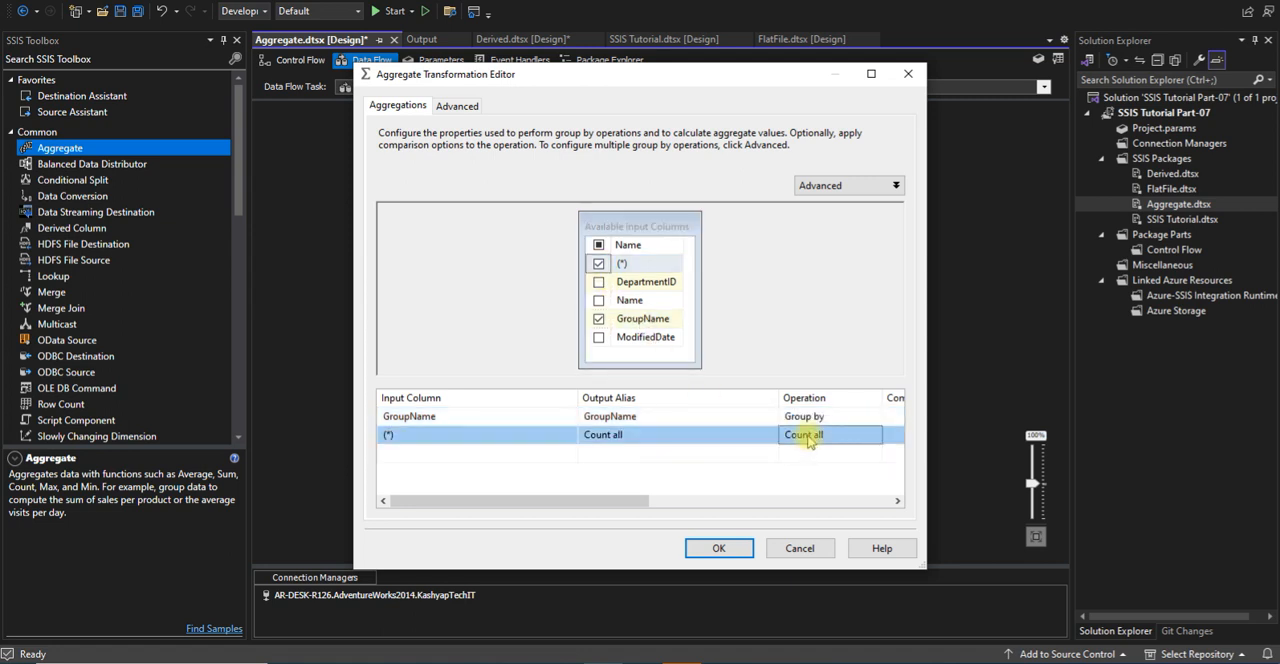
left_click(719, 549)
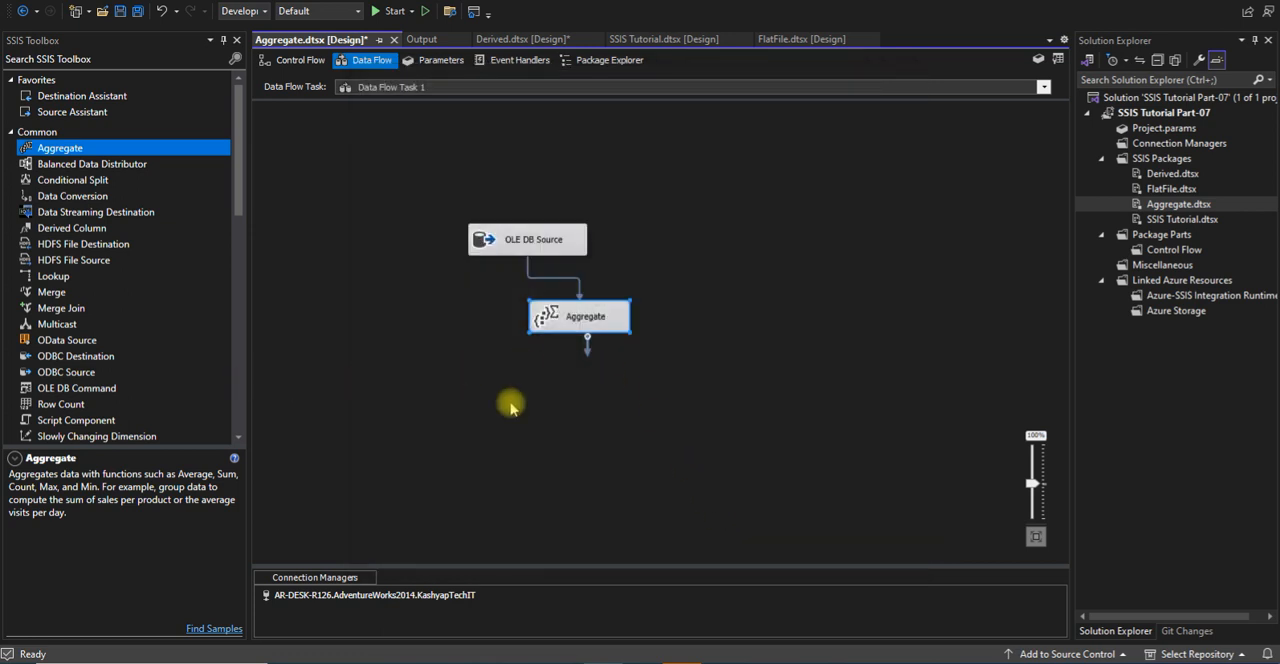
Add an OLE DB Destination below the Aggregate transformation, connect the Aggregate output to it, and open the destination's editor
left_click(238, 315)
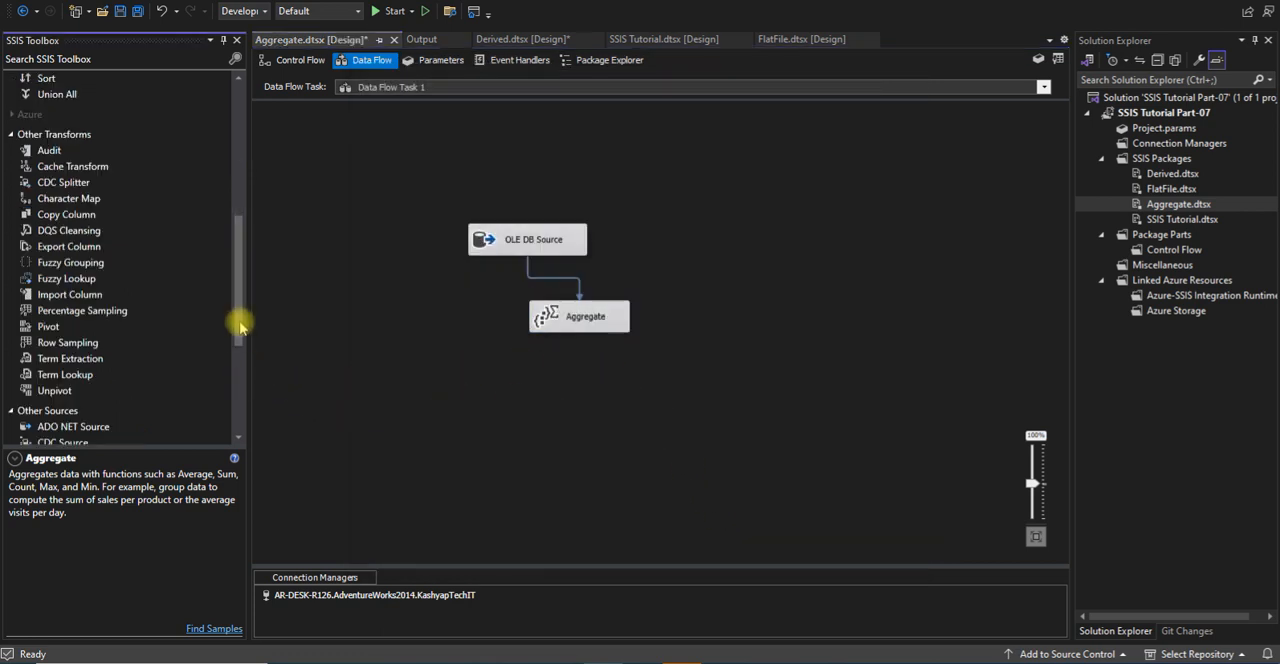
left_click_drag(239, 338, 229, 408)
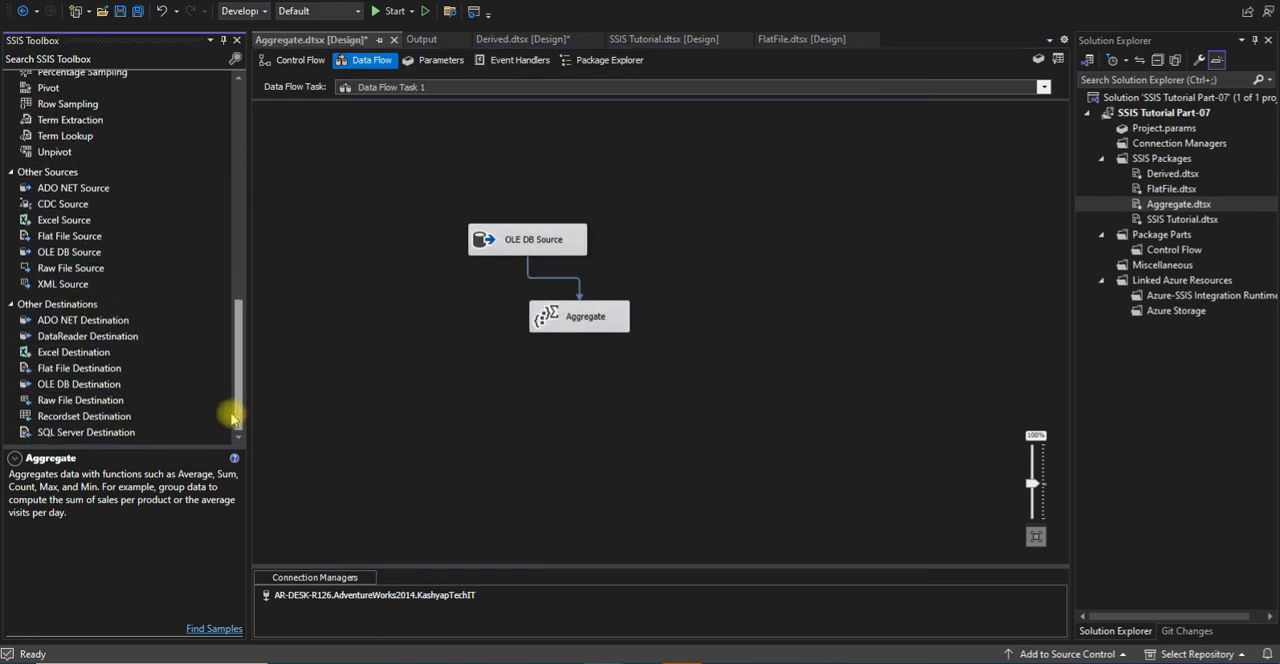
left_click(95, 388)
left_click_drag(95, 388, 556, 390)
left_click(563, 320)
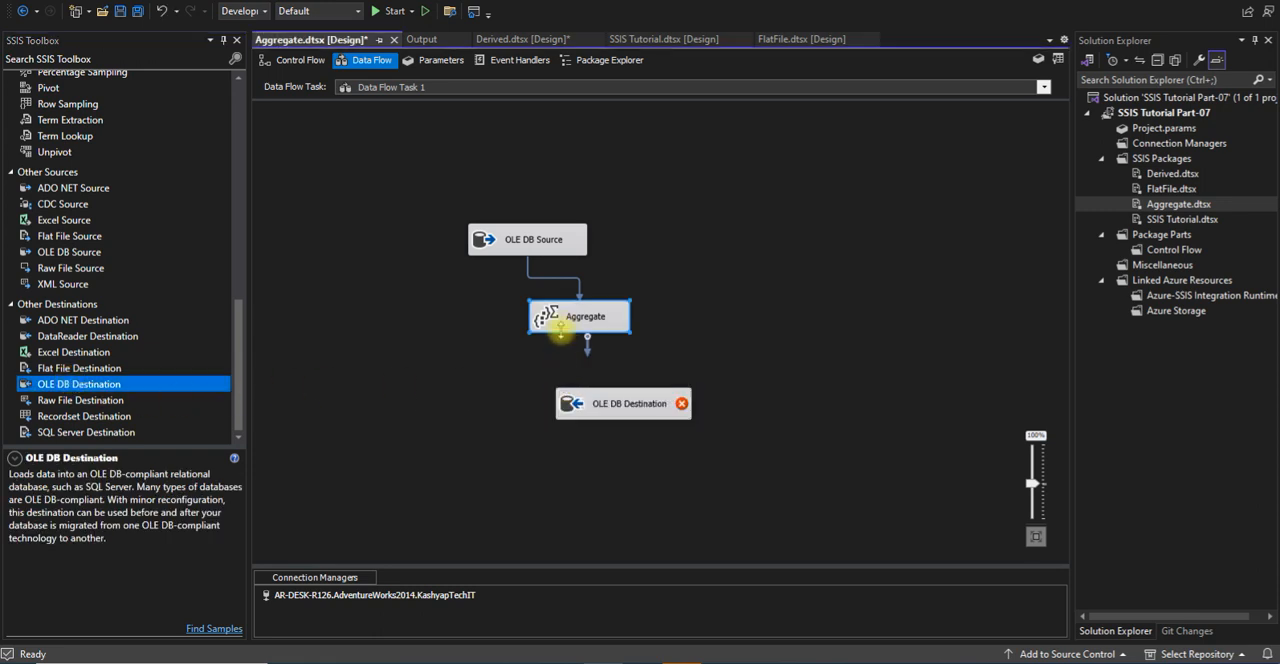
left_click_drag(588, 340, 590, 403)
double_click(614, 404)
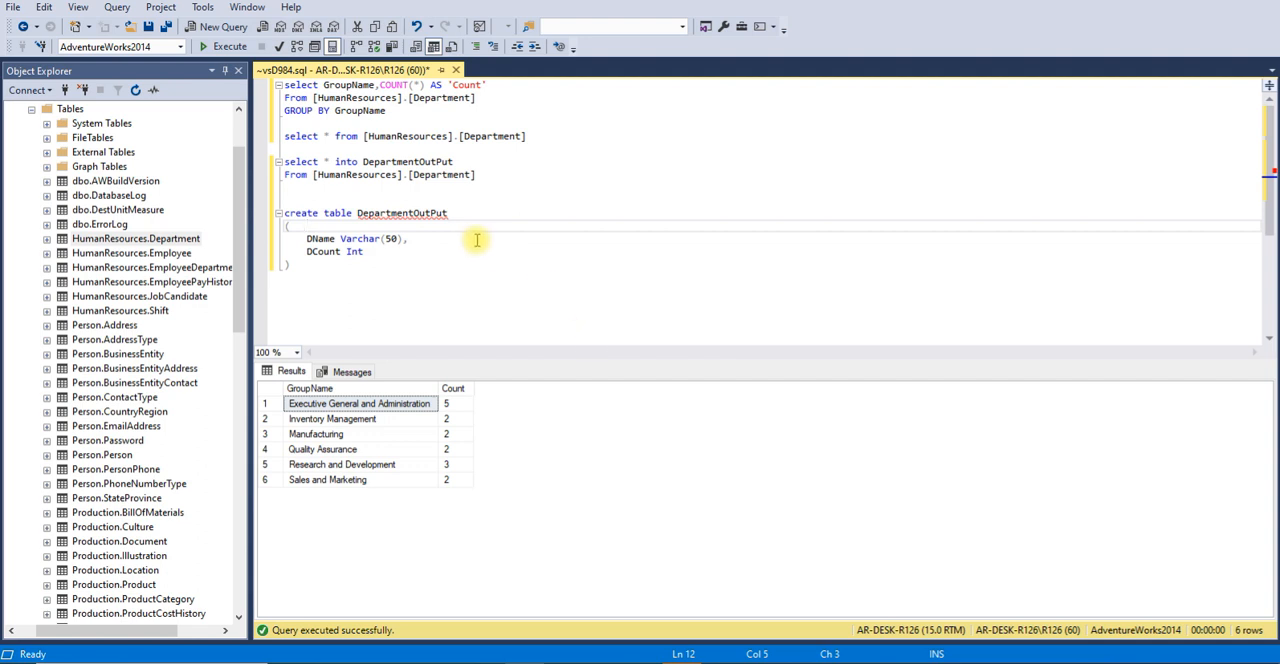
Switch to SQL Server Management Studio, write truncate table DepartmentOutPut above the create table statement, and run only that line
double_click(426, 215)
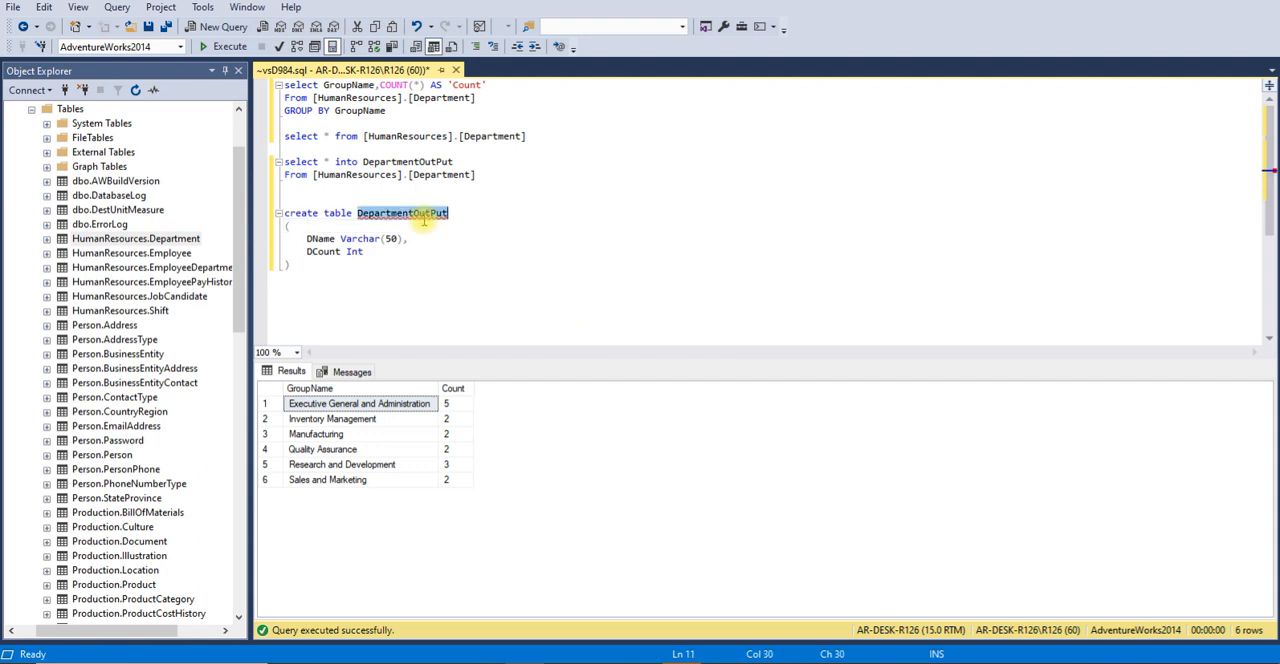
left_click(365, 188)
key("Return")
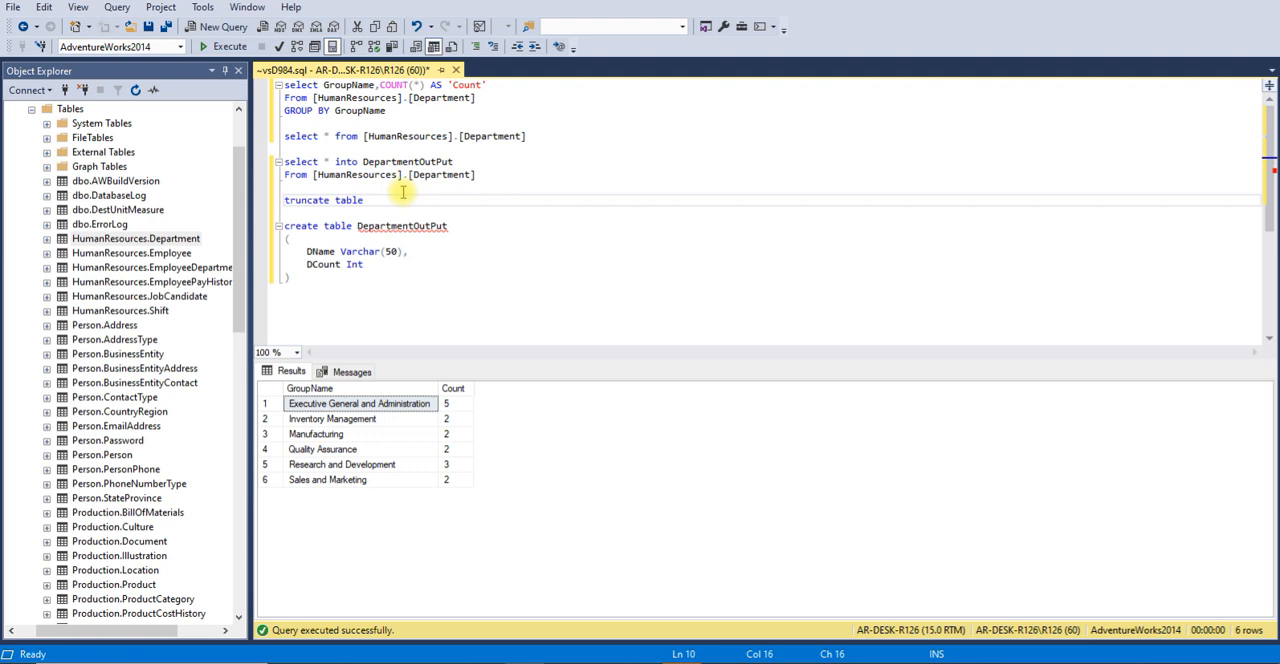
left_click_drag(285, 200, 285, 213)
left_click(222, 46)
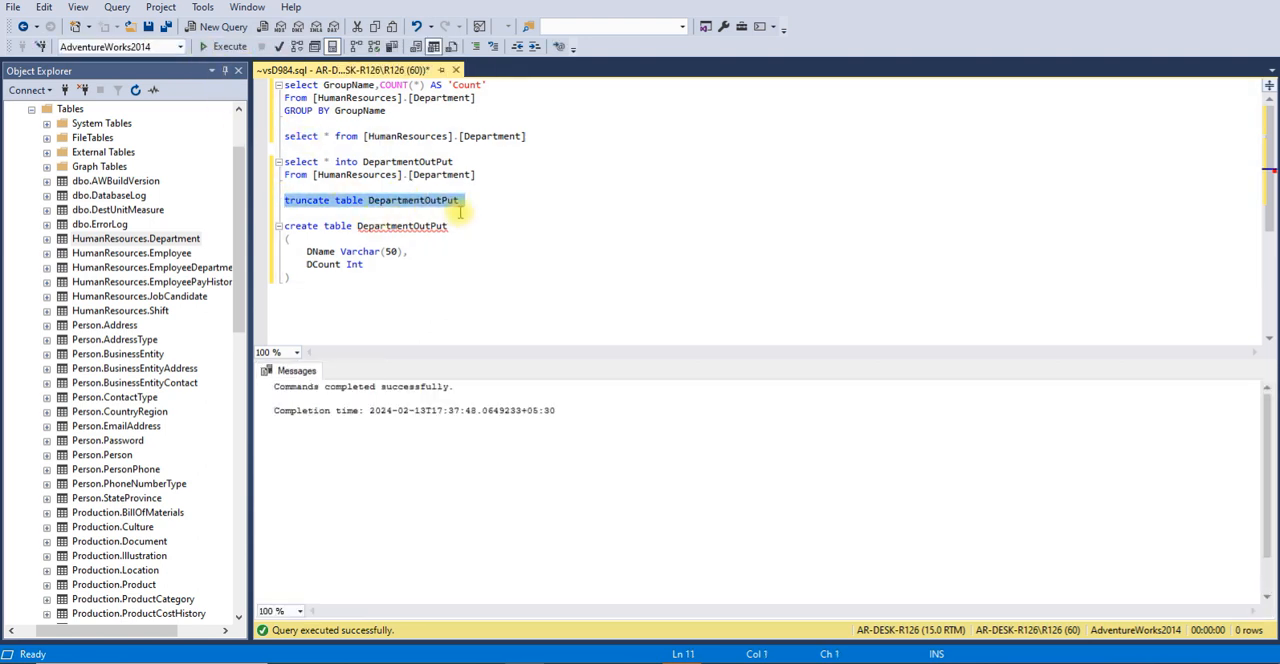
Remove the into DepartmentOutPut clause from the select into statement, making it select * From [HumanResources].[Department] on one line
left_click(414, 200)
double_click(414, 200)
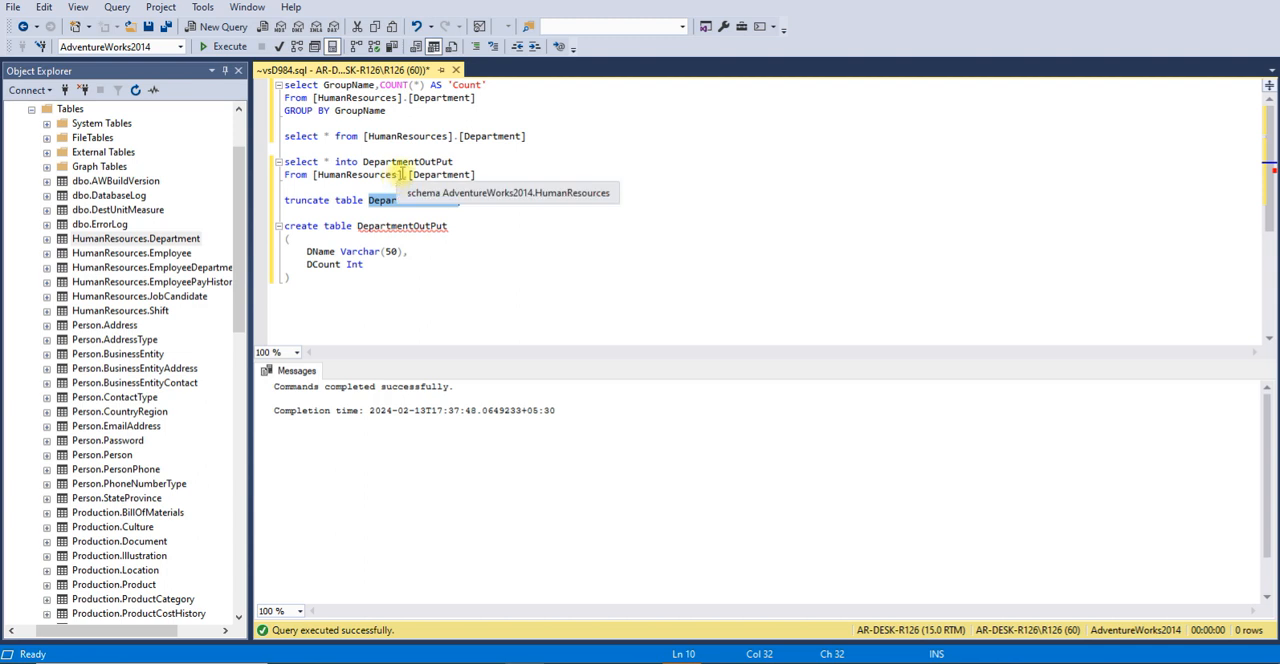
mouse_move(456, 162)
left_mouse_down()
mouse_move(295, 155)
mouse_move(455, 163)
left_mouse_up()
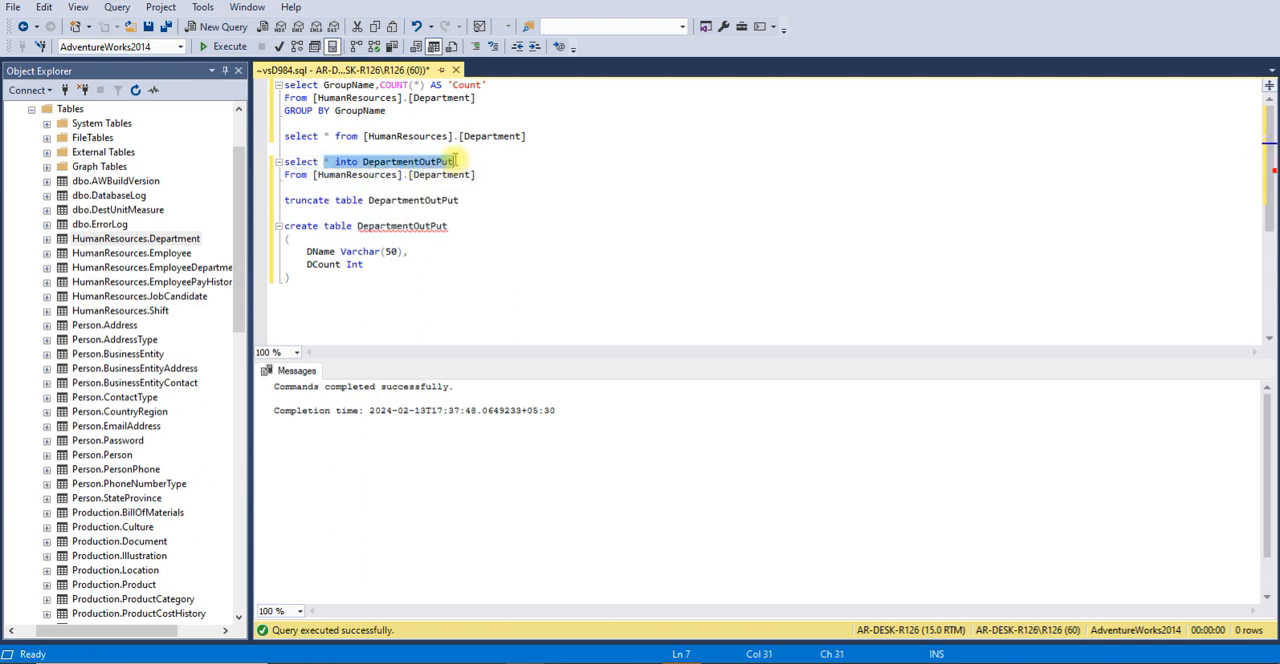
key("BackSpace")
key("Delete")
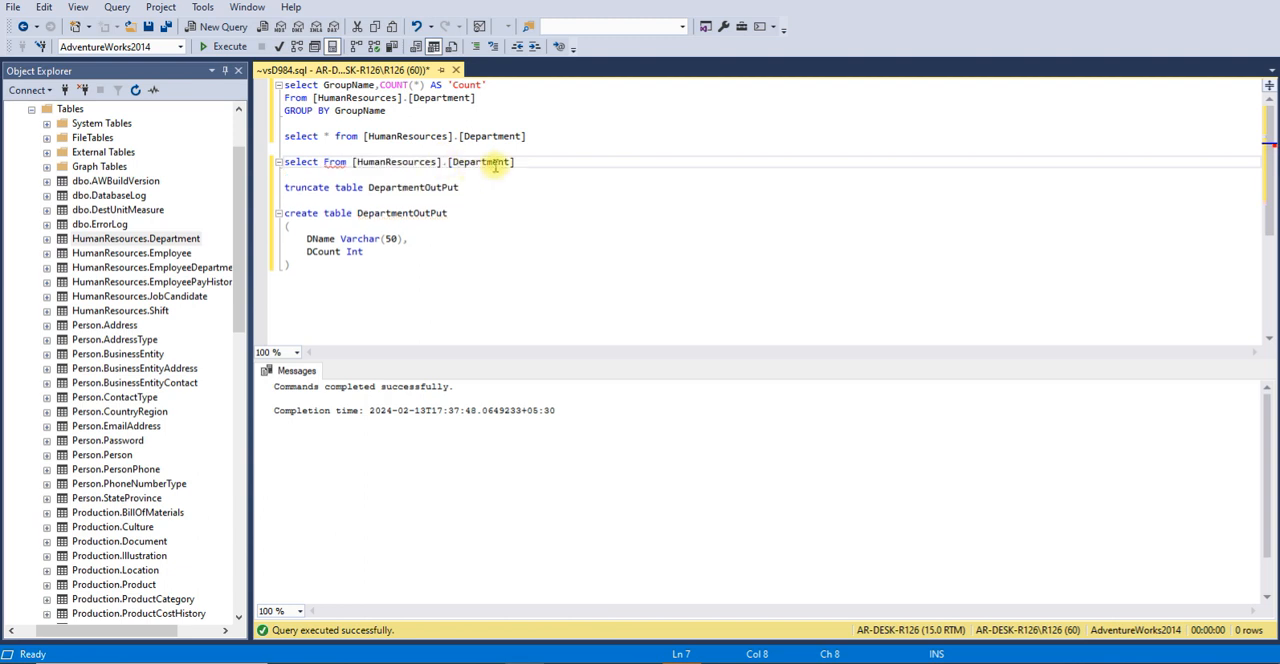
left_click_drag(523, 163, 295, 158)
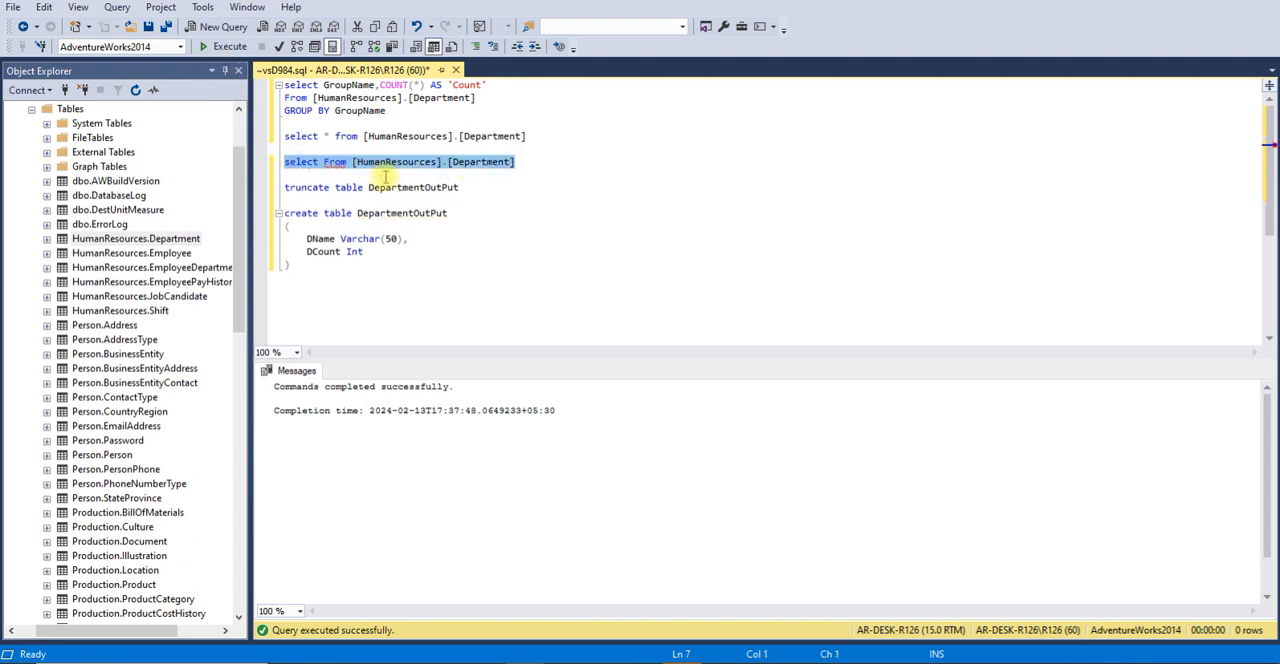
left_click(320, 162)
type("*")
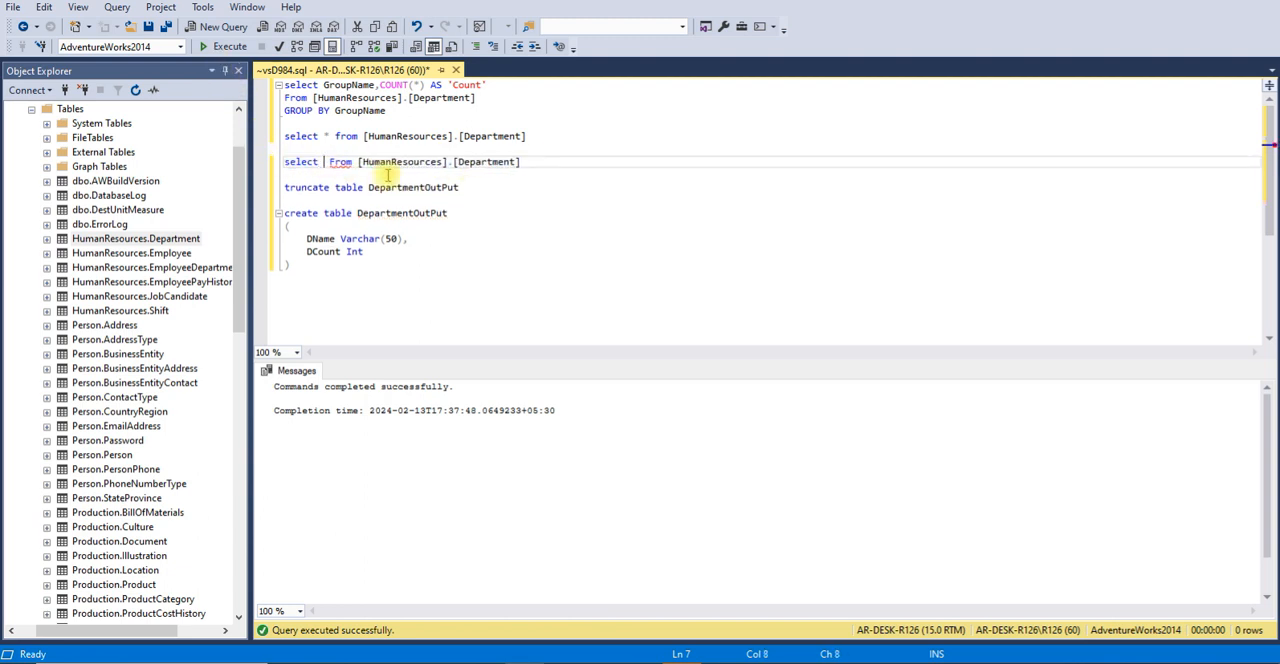
Replace the table in the select statement above the truncate line with DepartmentOutPut and run only that statement
double_click(411, 166)
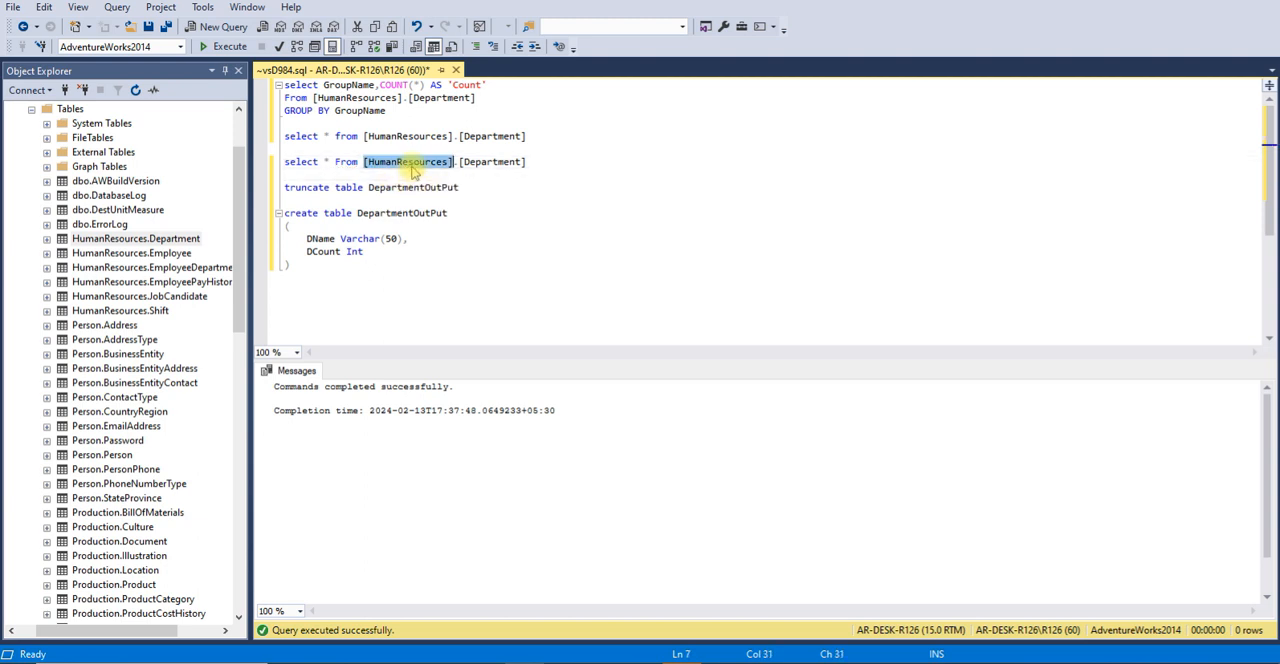
key("BackSpace")
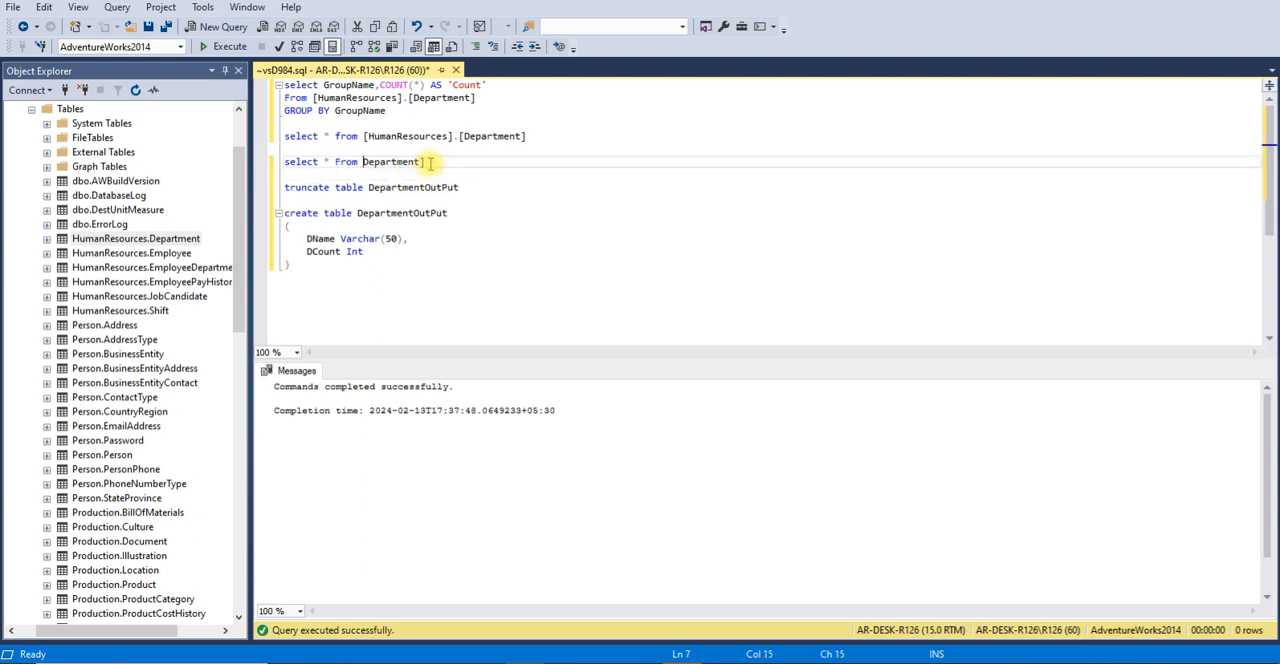
double_click(449, 187)
key("ctrl+c")
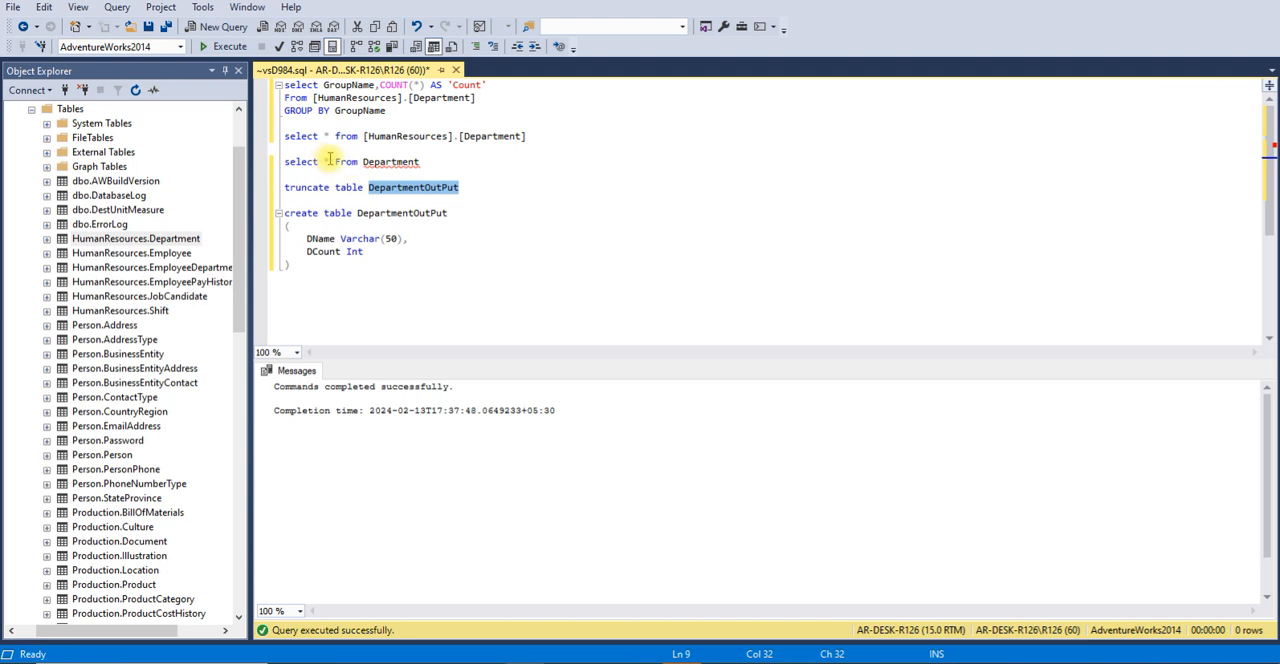
double_click(393, 165)
key("ctrl+v")
left_click(269, 170)
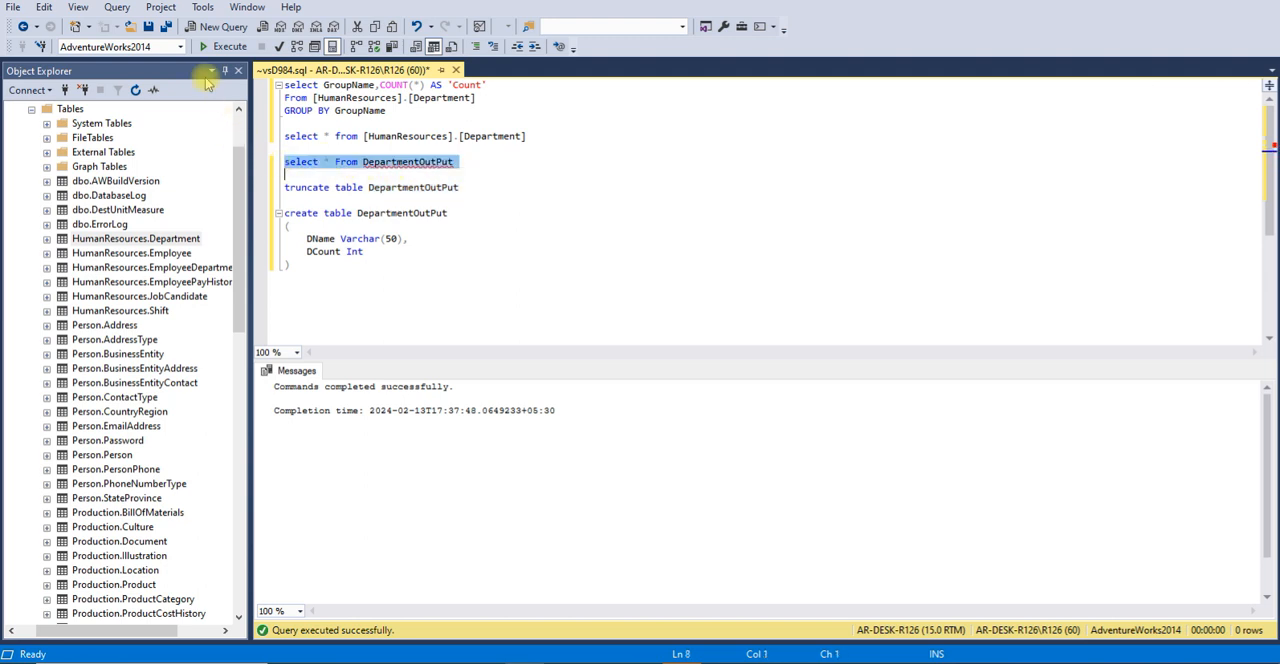
left_click(218, 47)
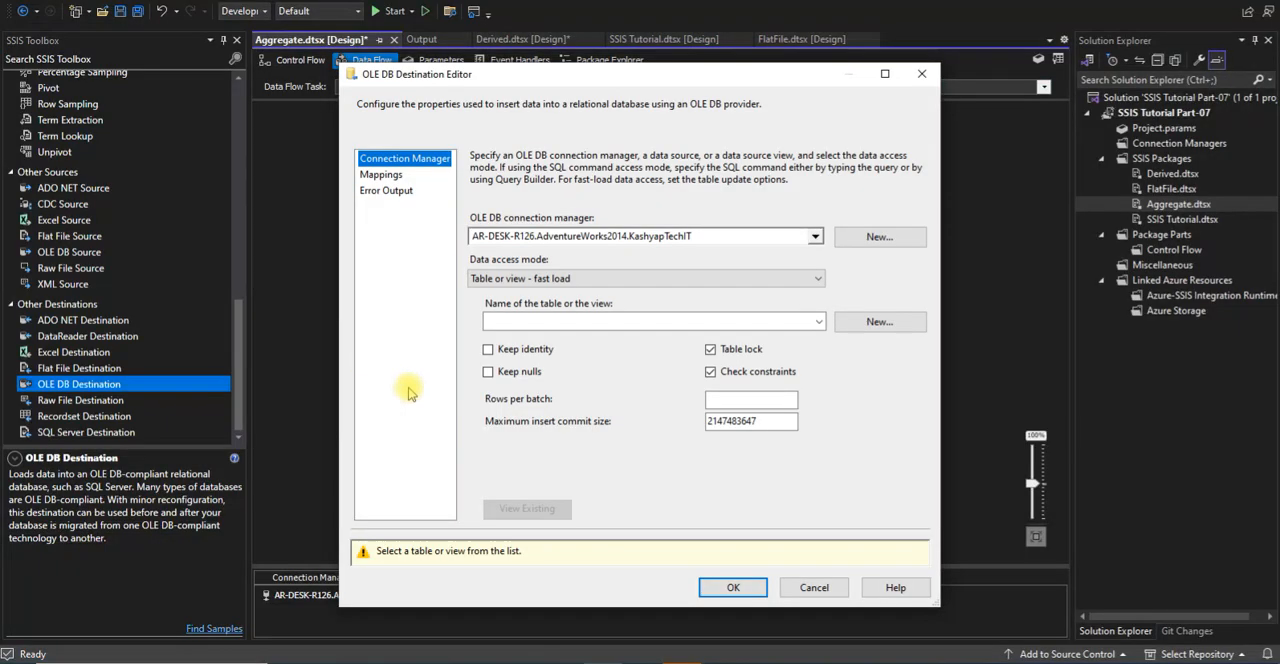
Set the destination table to [dbo].[DepartmentOutPut] and map GroupName to DName and Count all to DCount
left_click(820, 321)
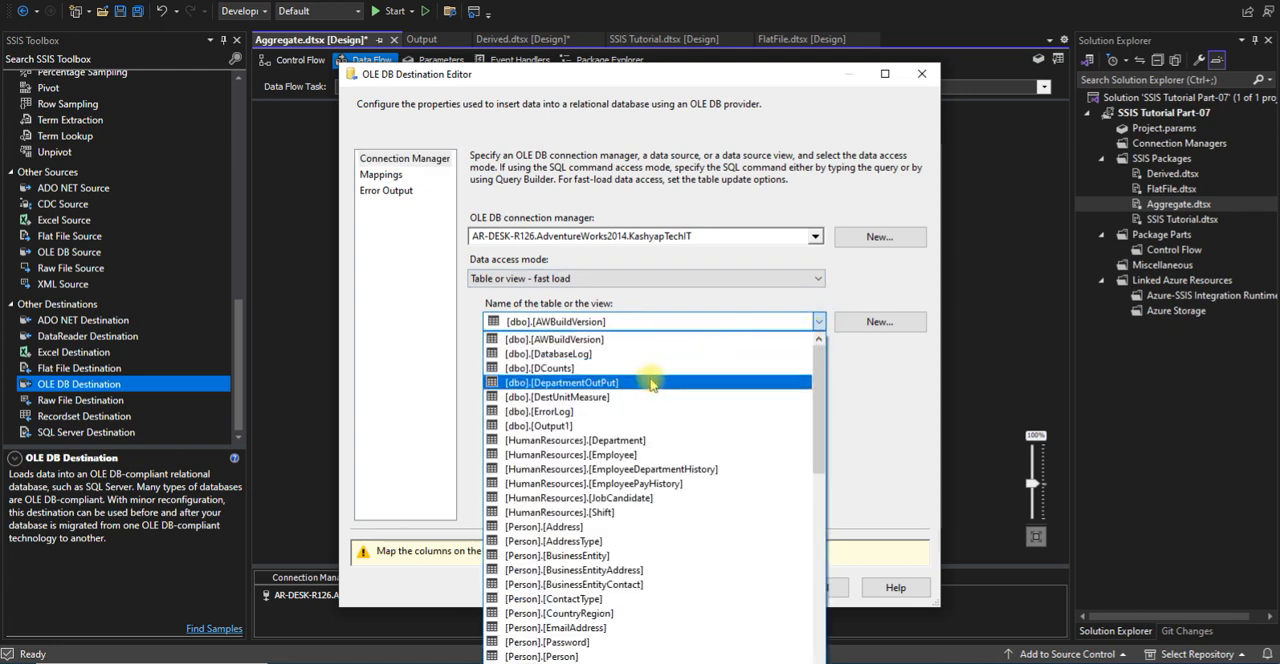
left_click(650, 383)
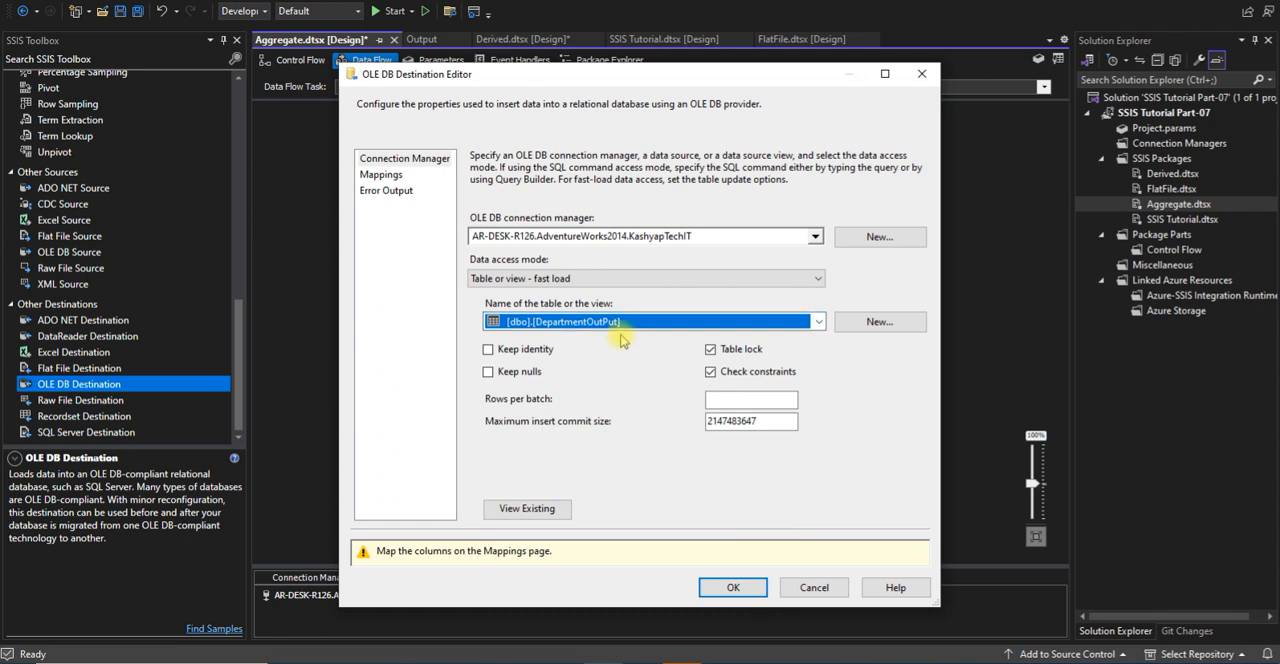
left_click(383, 175)
left_click(566, 363)
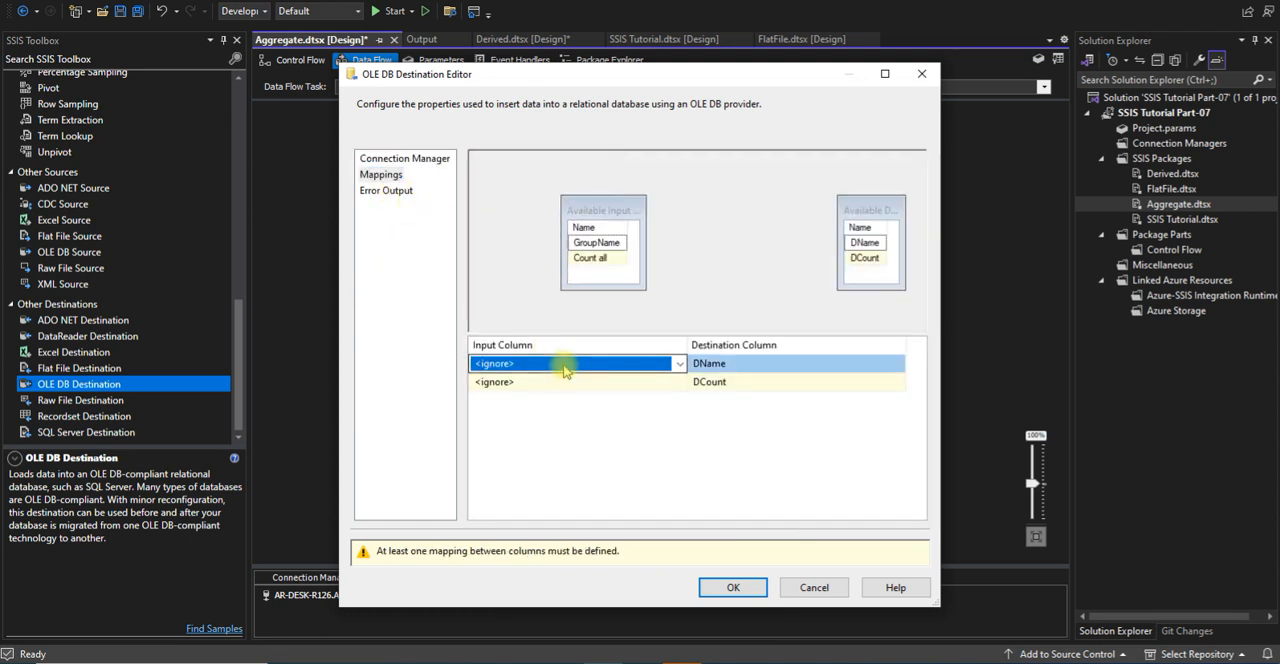
left_click(626, 362)
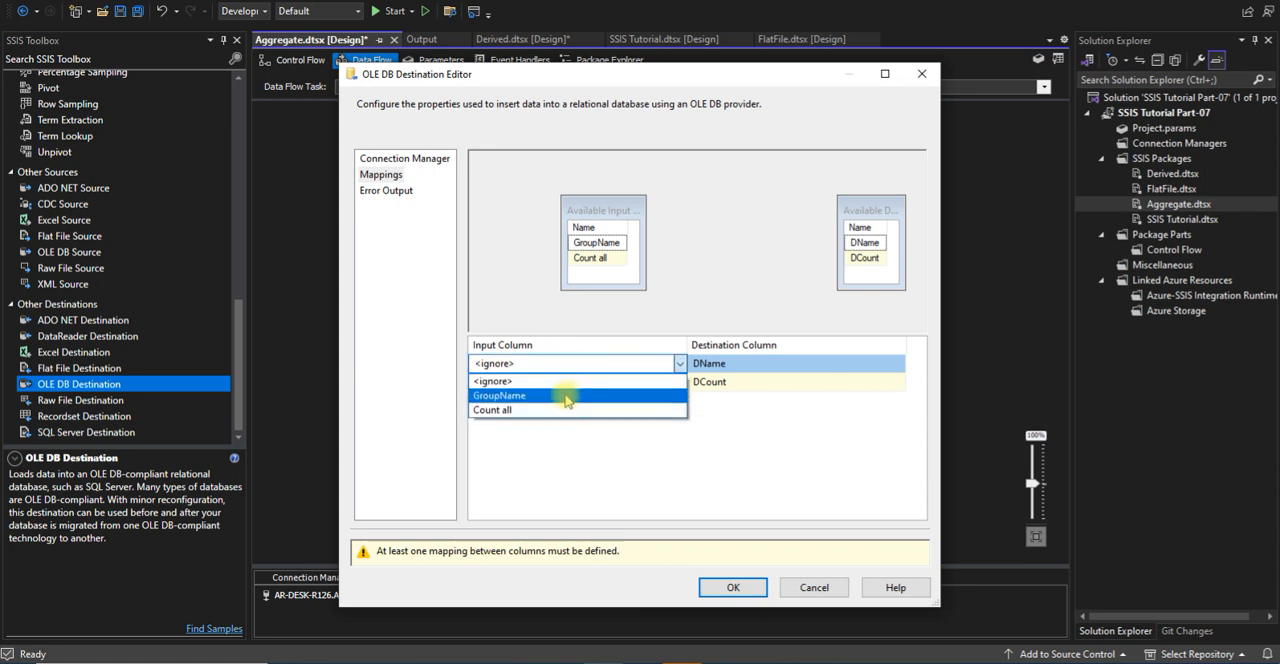
left_click(566, 396)
left_click(567, 381)
left_click(573, 413)
left_click(386, 190)
left_click(730, 550)
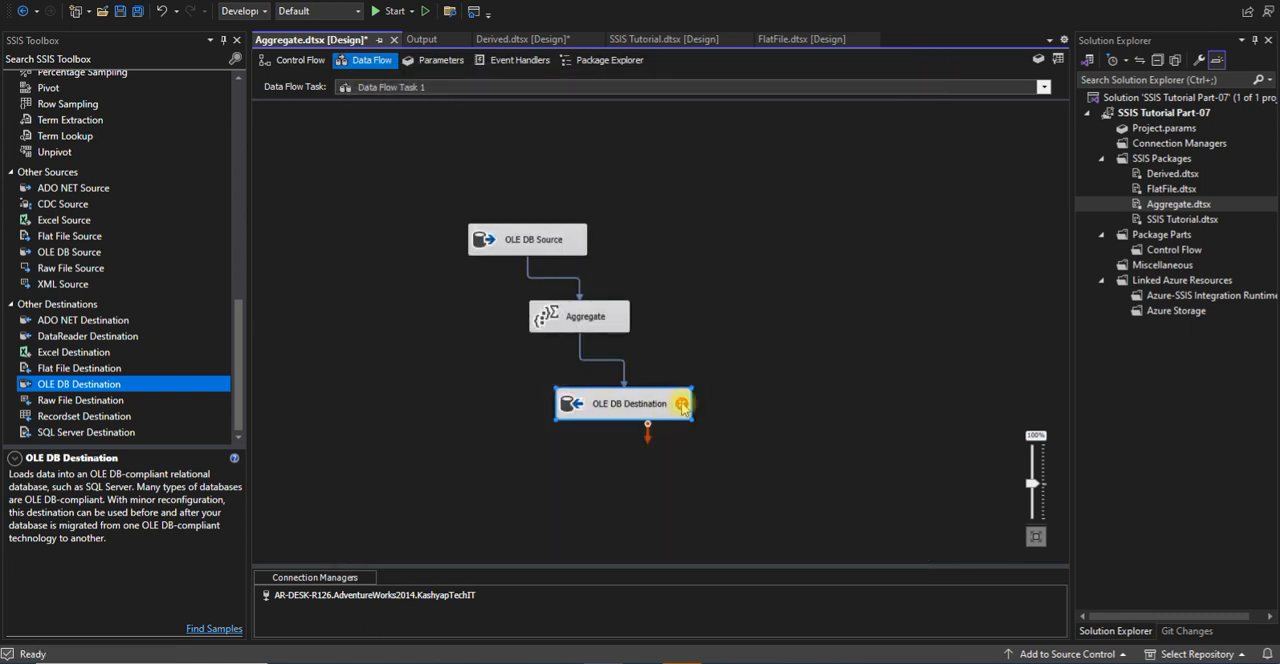
left_click(780, 440)
Examine the error on the OLE DB Destination and review its column mappings without changing them
mouse_move(684, 408)
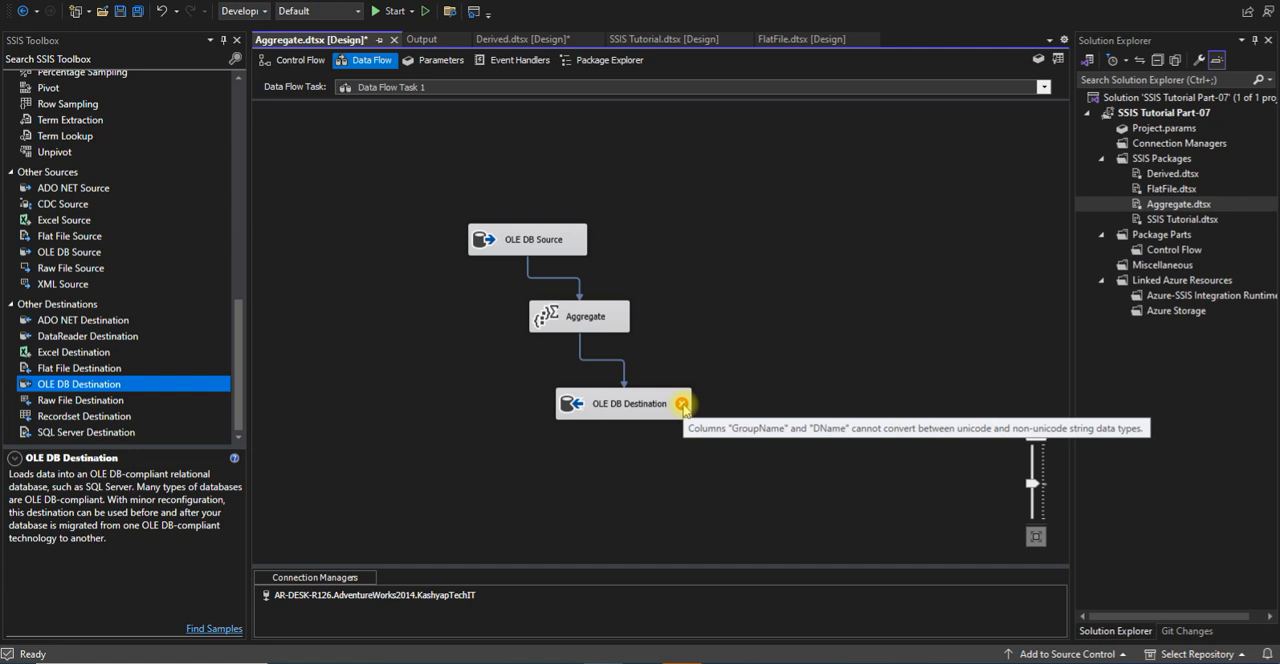
double_click(652, 410)
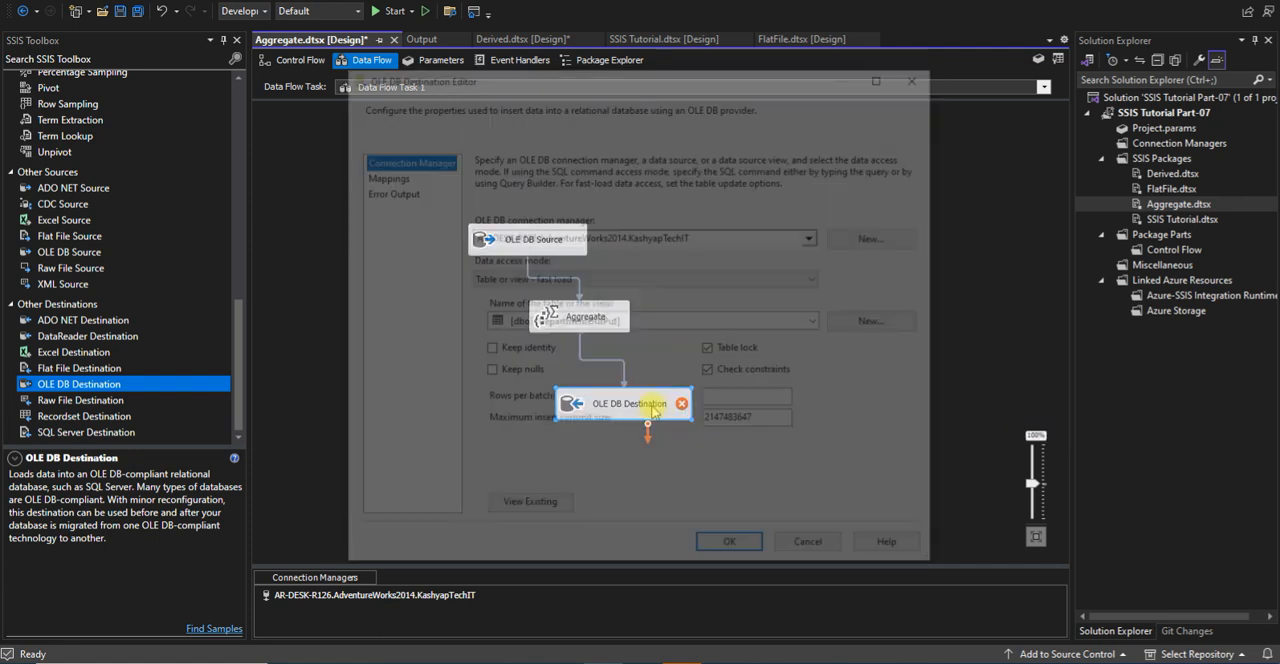
left_click(381, 174)
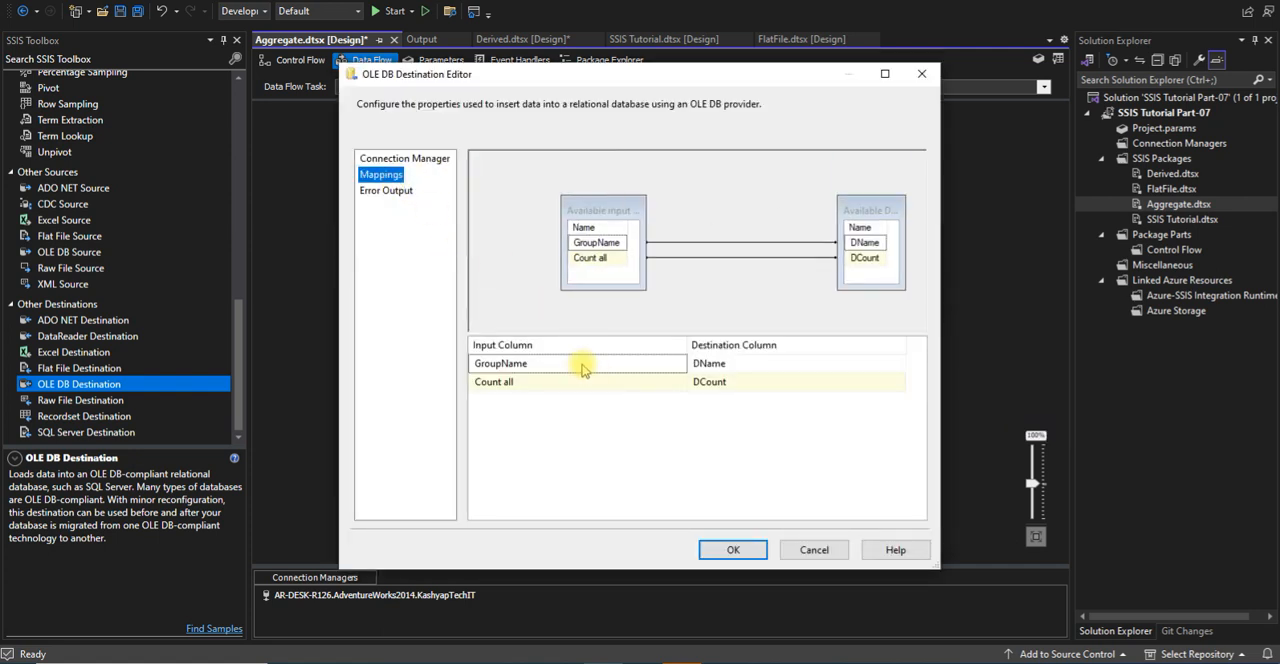
mouse_move(583, 367)
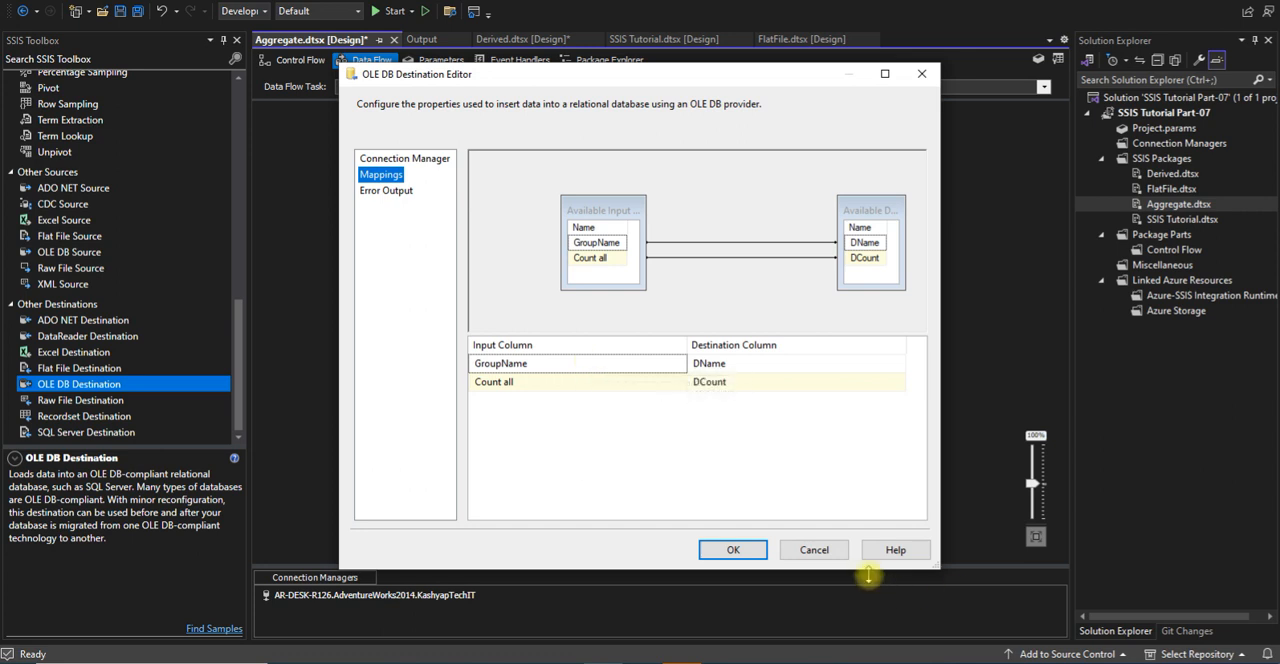
left_click(824, 548)
Change the OLE DB Destination's table to [dbo].[DCounts] and accept the editor
double_click(658, 412)
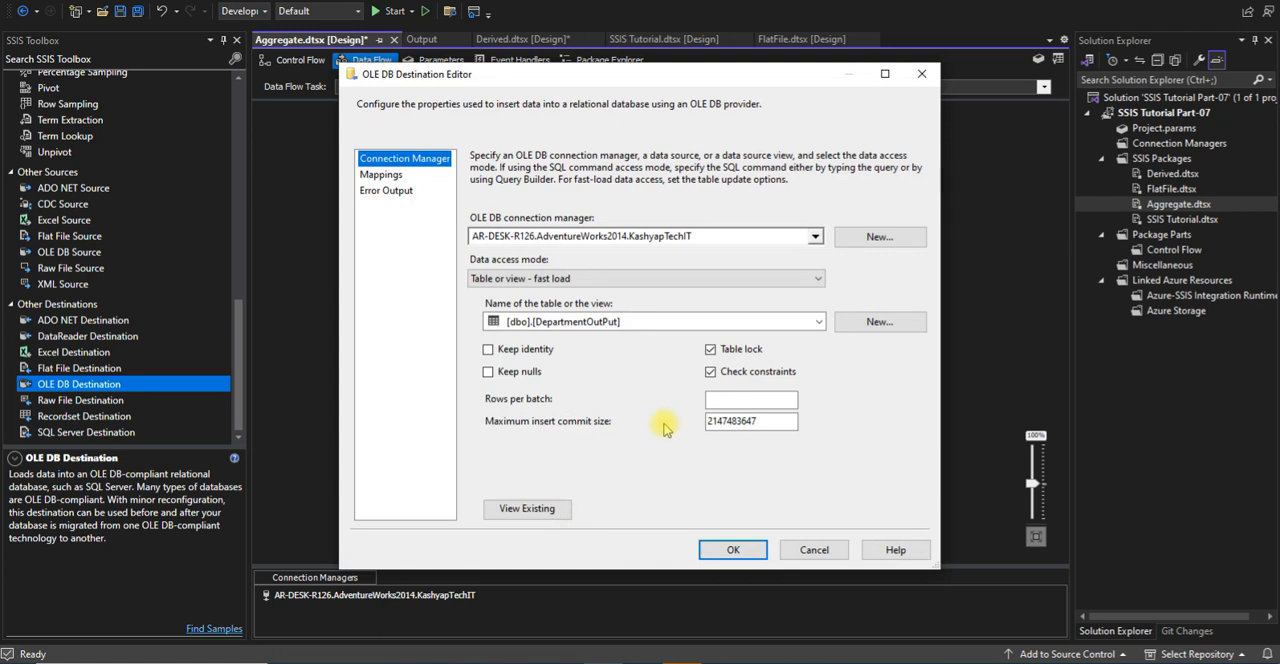
left_click(818, 321)
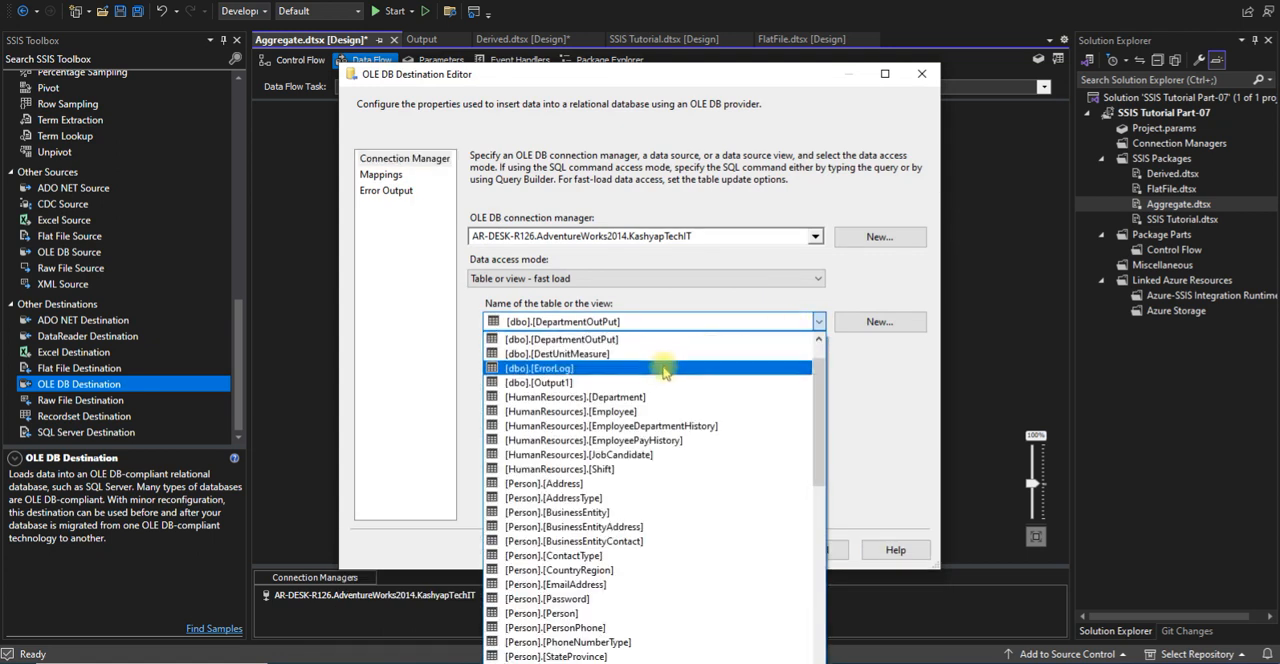
scroll(648, 383, "up", 3)
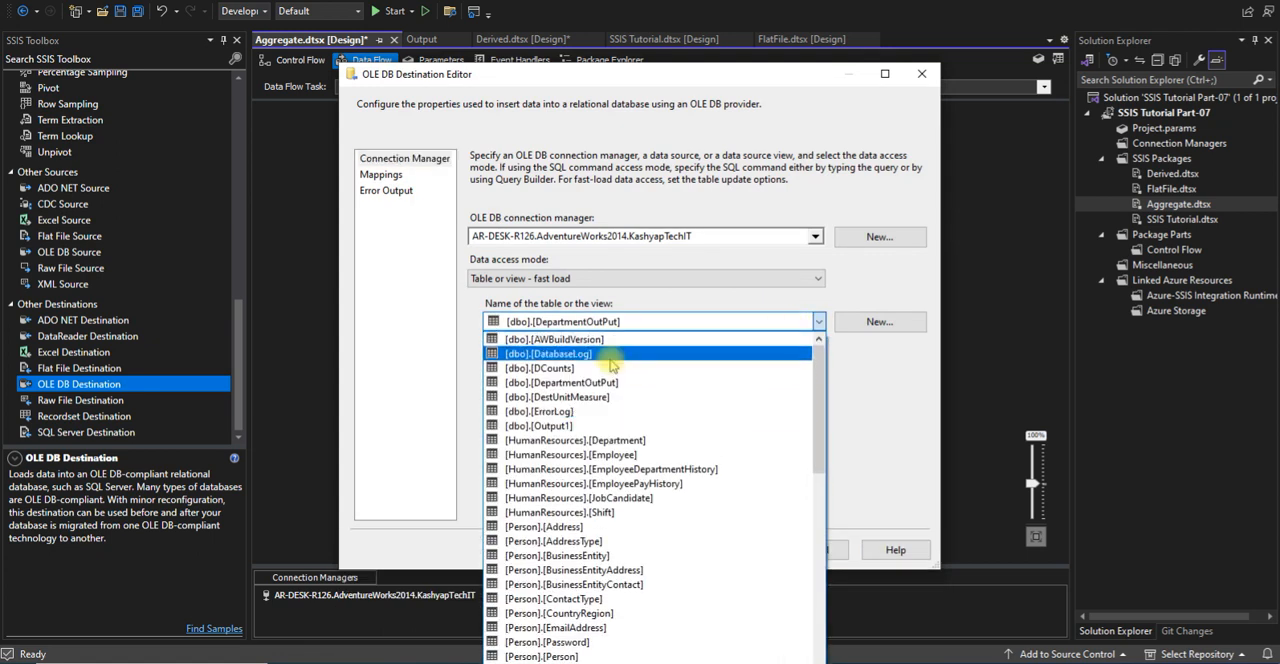
left_click(612, 369)
left_click(733, 549)
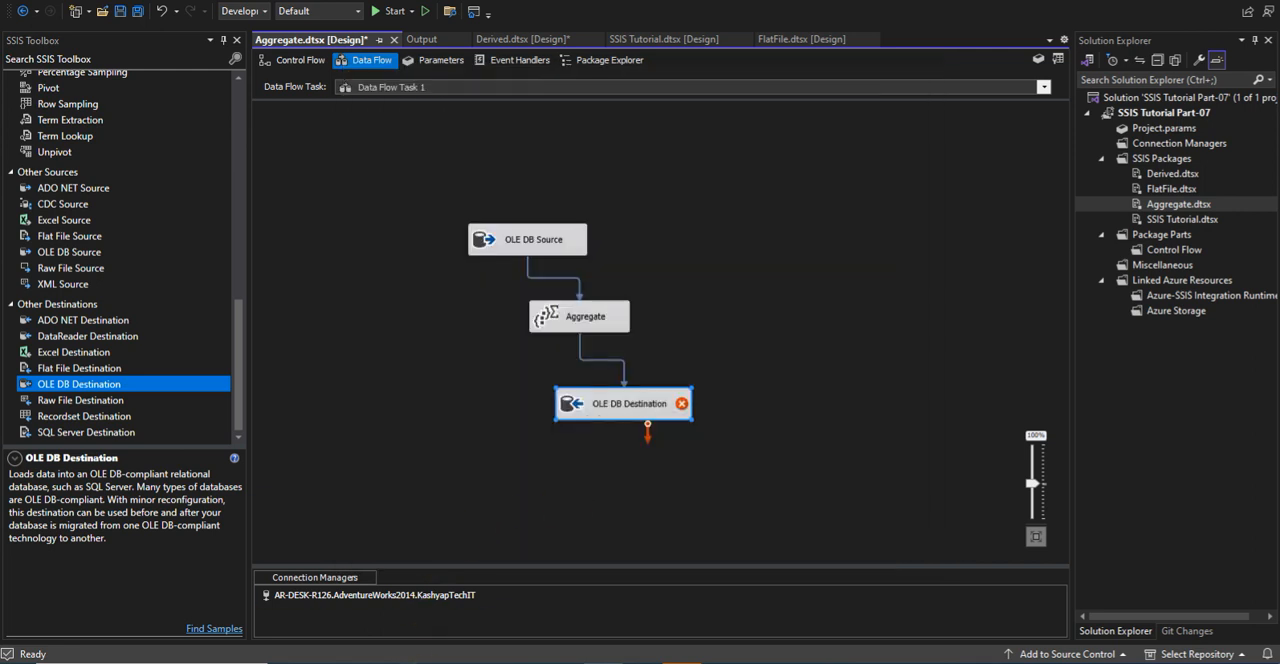
In the destination's mappings, check that GroupName and Count all are paired with the same-named DCounts columns, and apply them
double_click(650, 410)
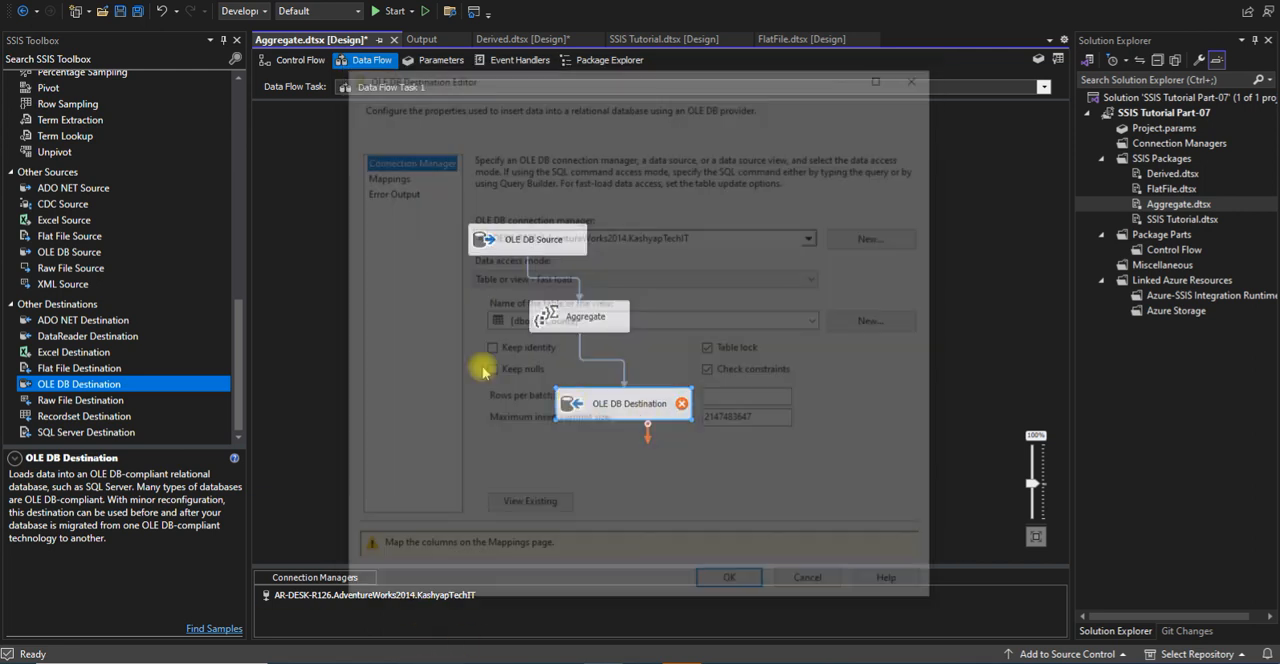
left_click(404, 174)
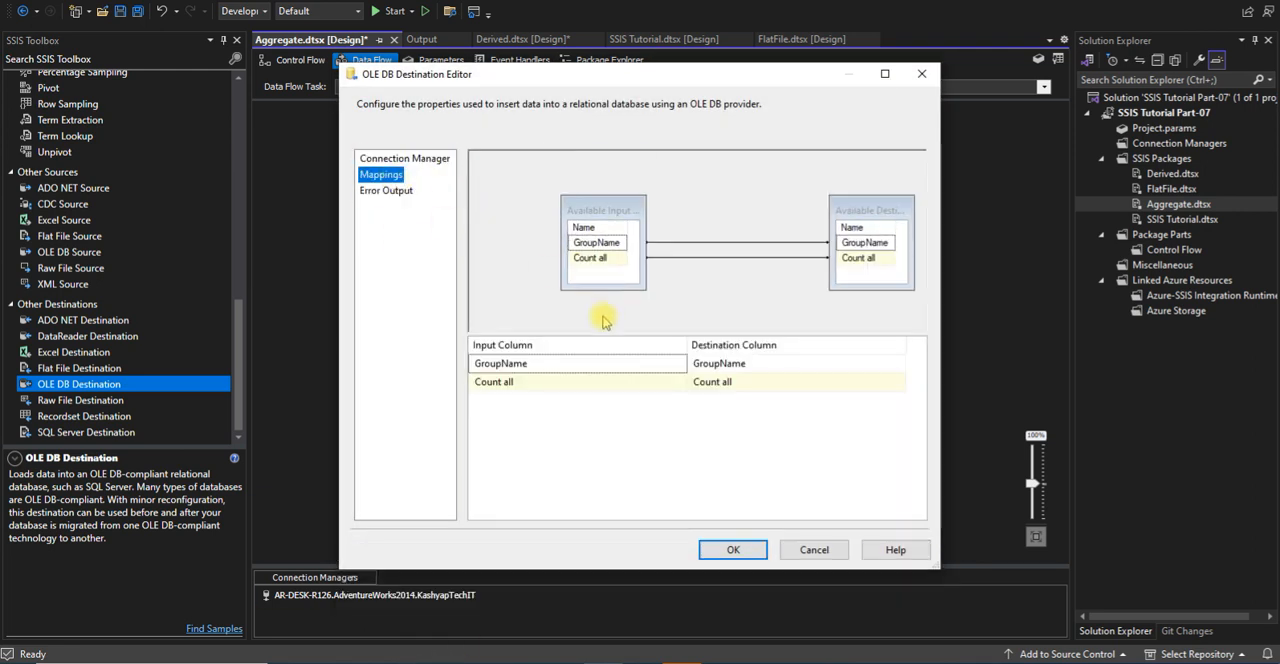
left_click(566, 364)
left_click(566, 362)
left_click(566, 362)
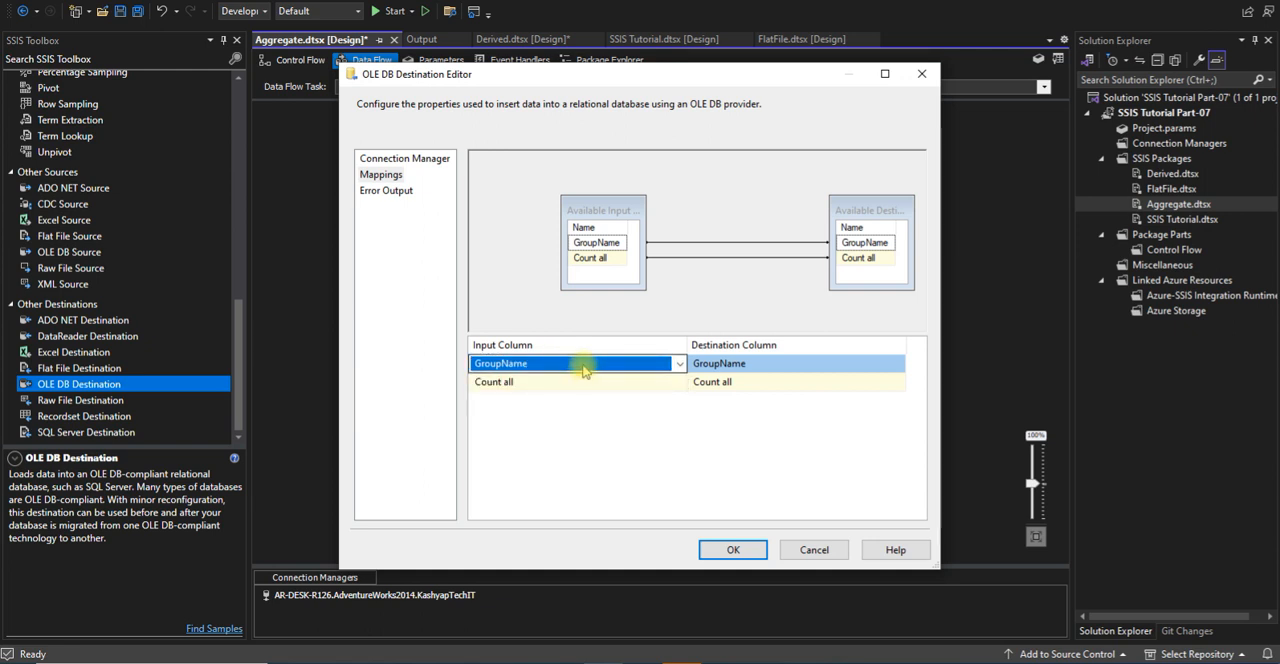
left_click(628, 474)
mouse_move(601, 369)
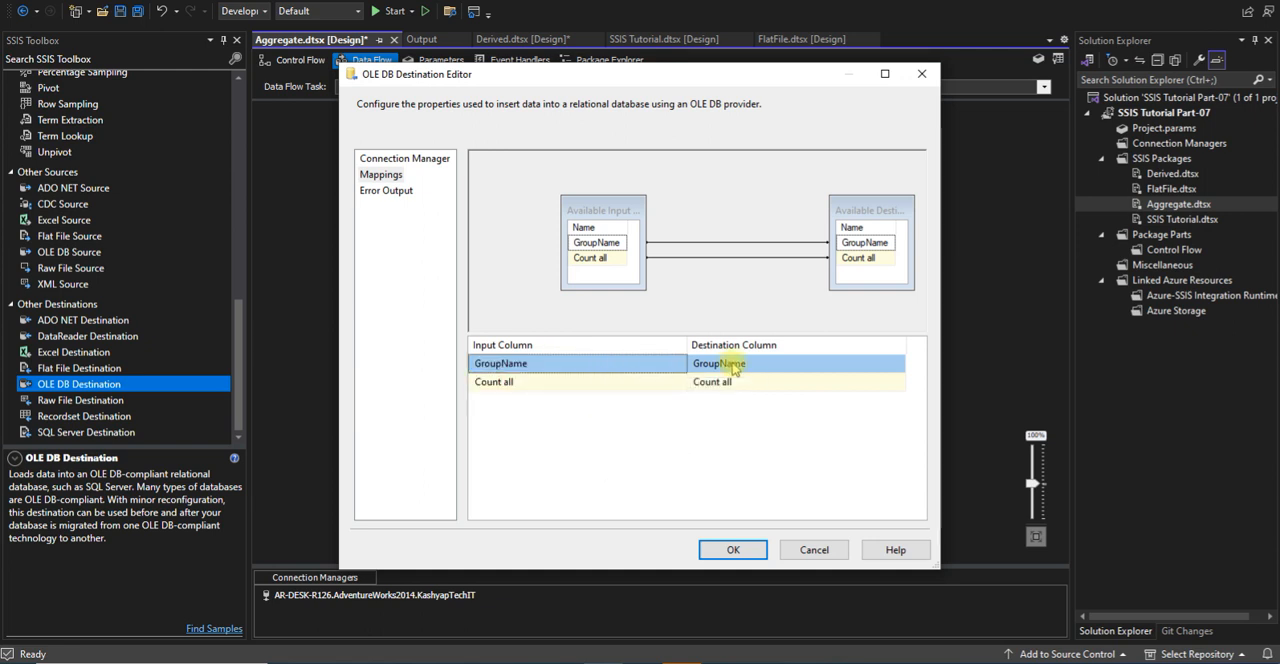
mouse_move(733, 366)
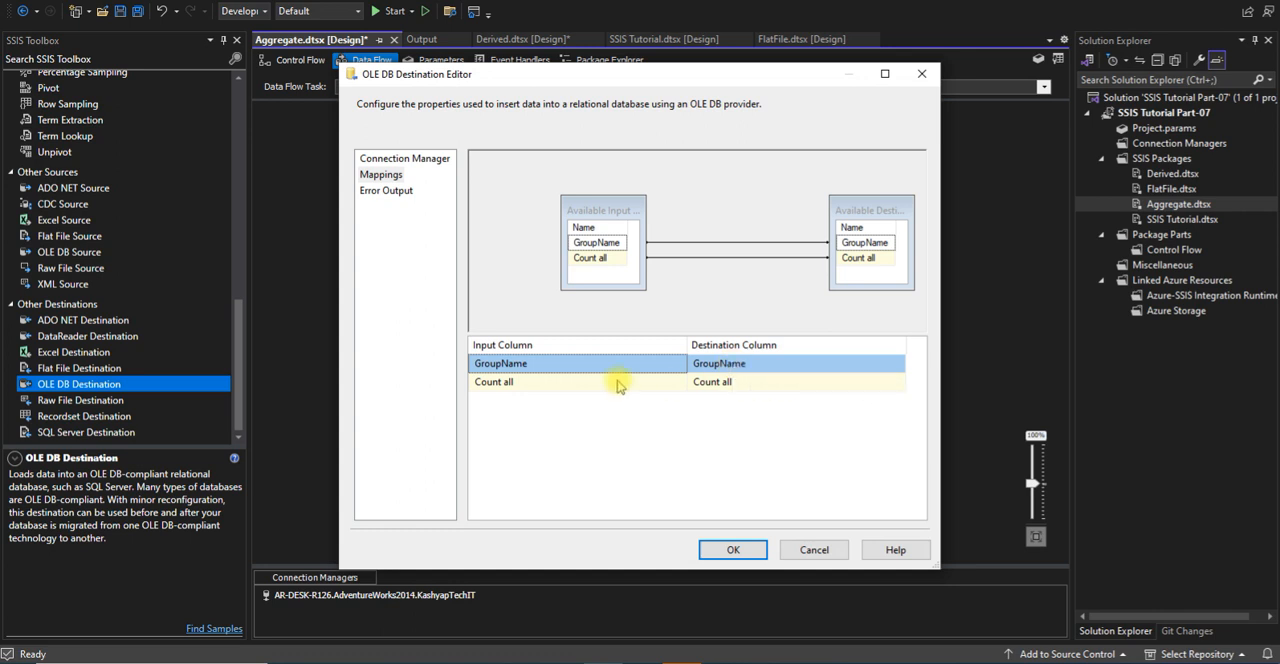
left_click(731, 550)
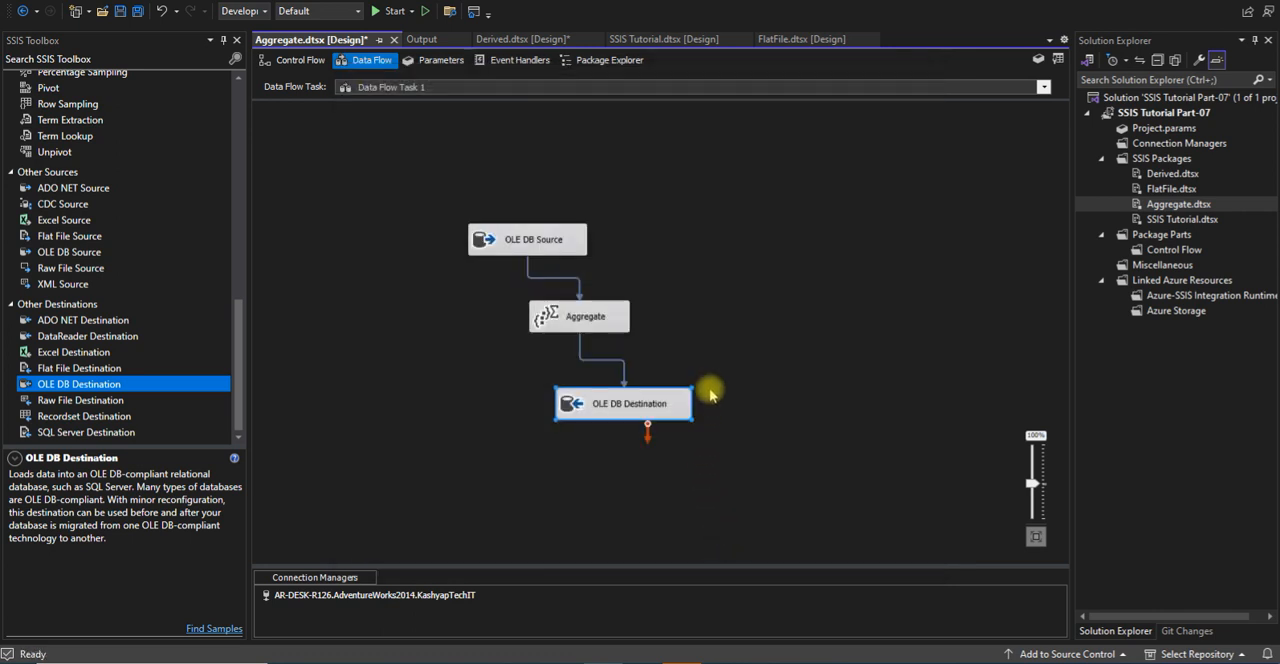
Switch to SQL Server Management Studio, change the select statement above the truncate line to select * From Dcount, and run only it
mouse_move(325, 662)
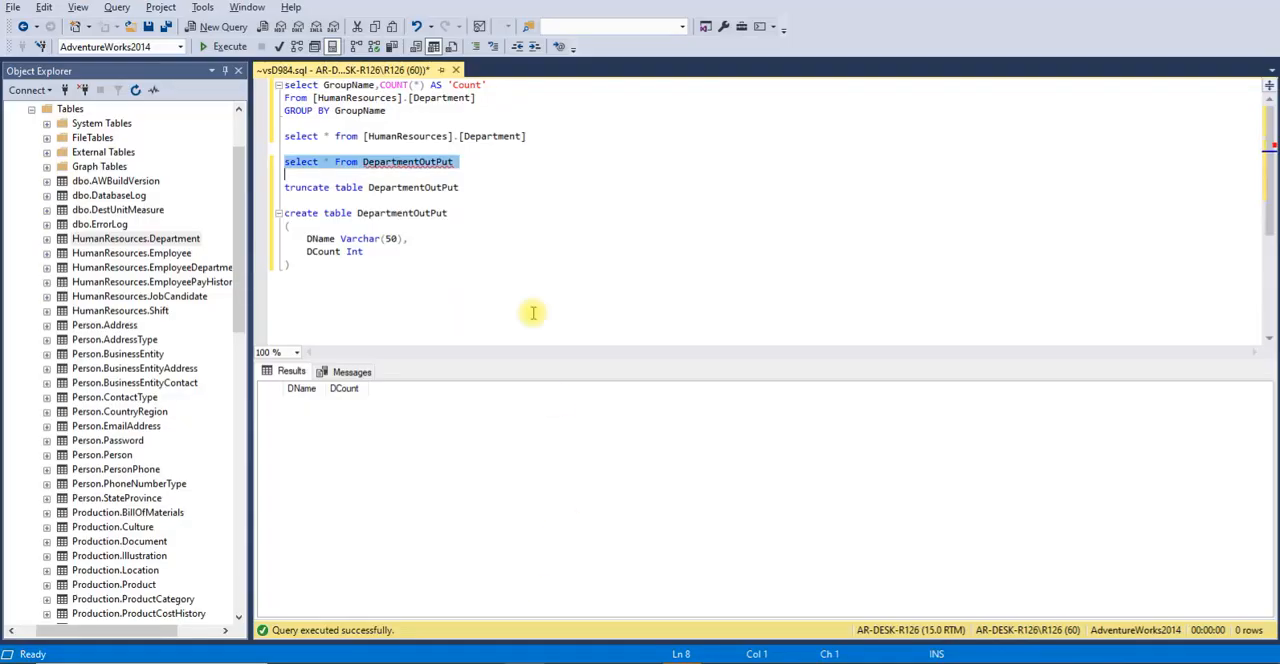
left_click(480, 168)
double_click(433, 165)
type("Dc")
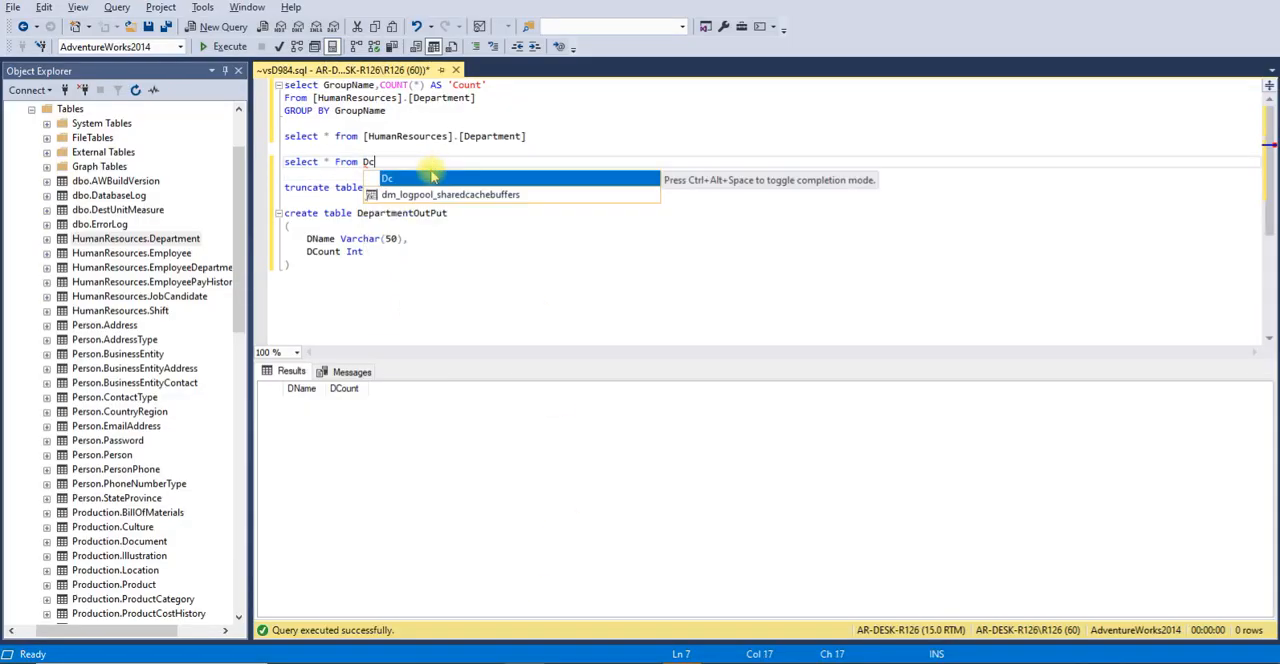
type("ount")
left_click(277, 162)
left_click(226, 47)
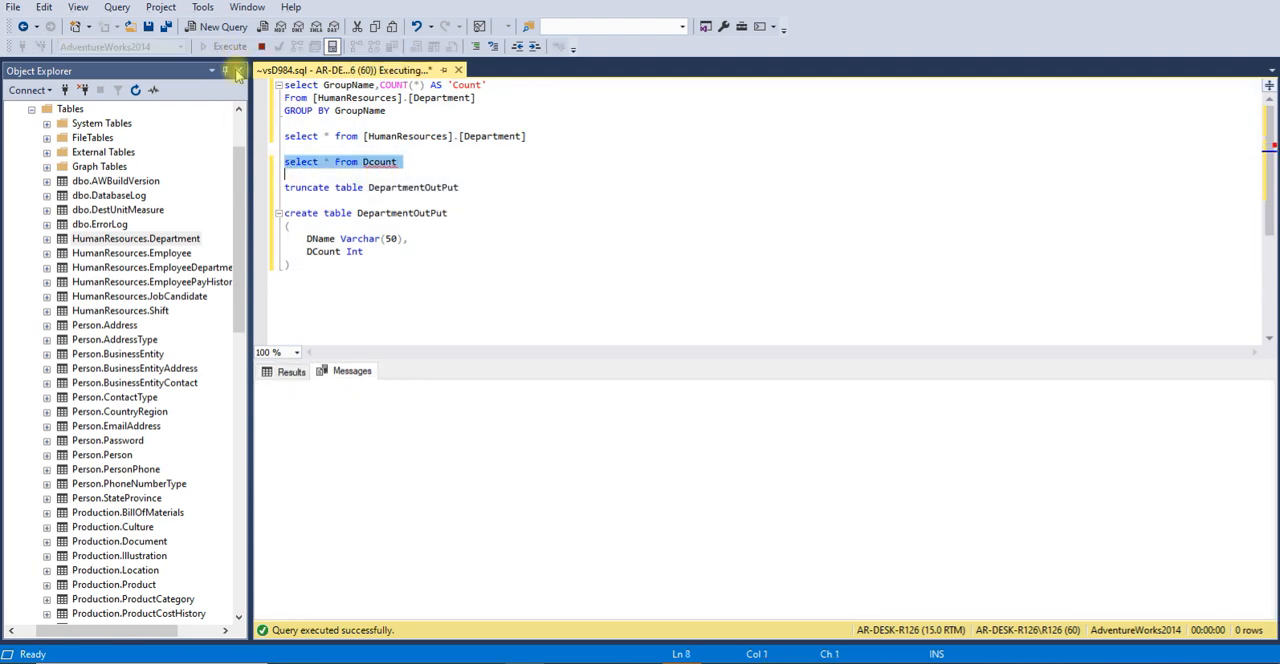
key("Down")
key("Down")
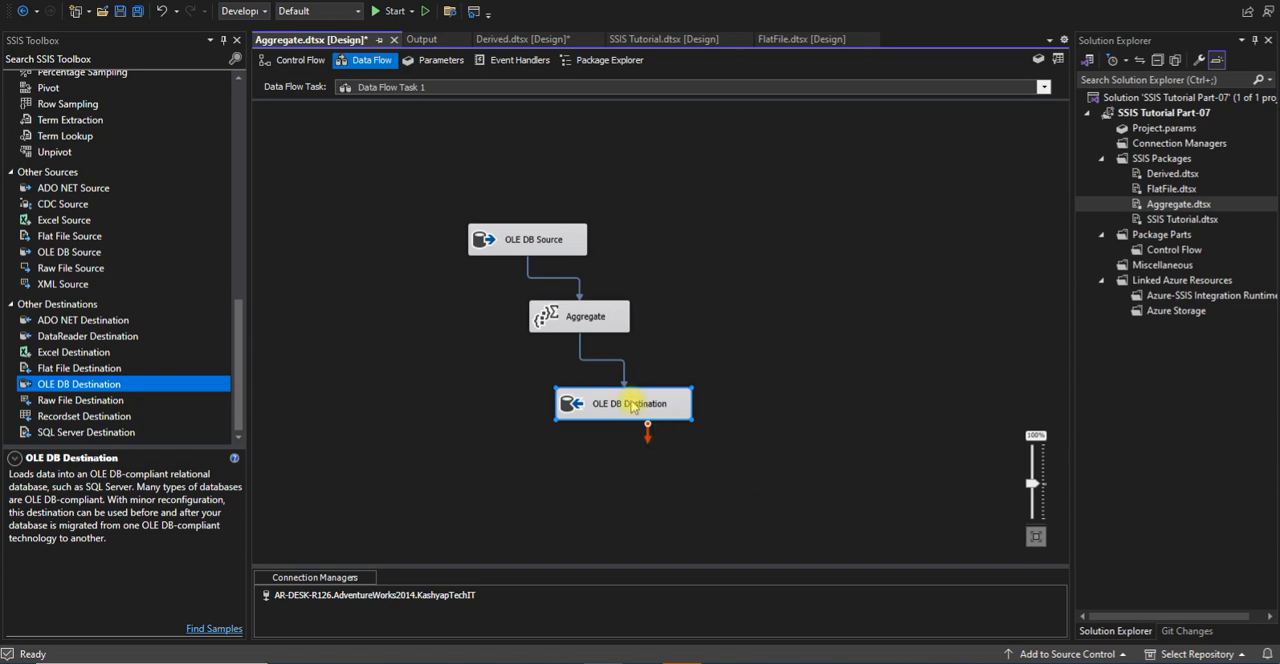
Check the table name in the OLE DB Destination's editor, correct the query to select * From Dcounts, and run only that statement
double_click(630, 405)
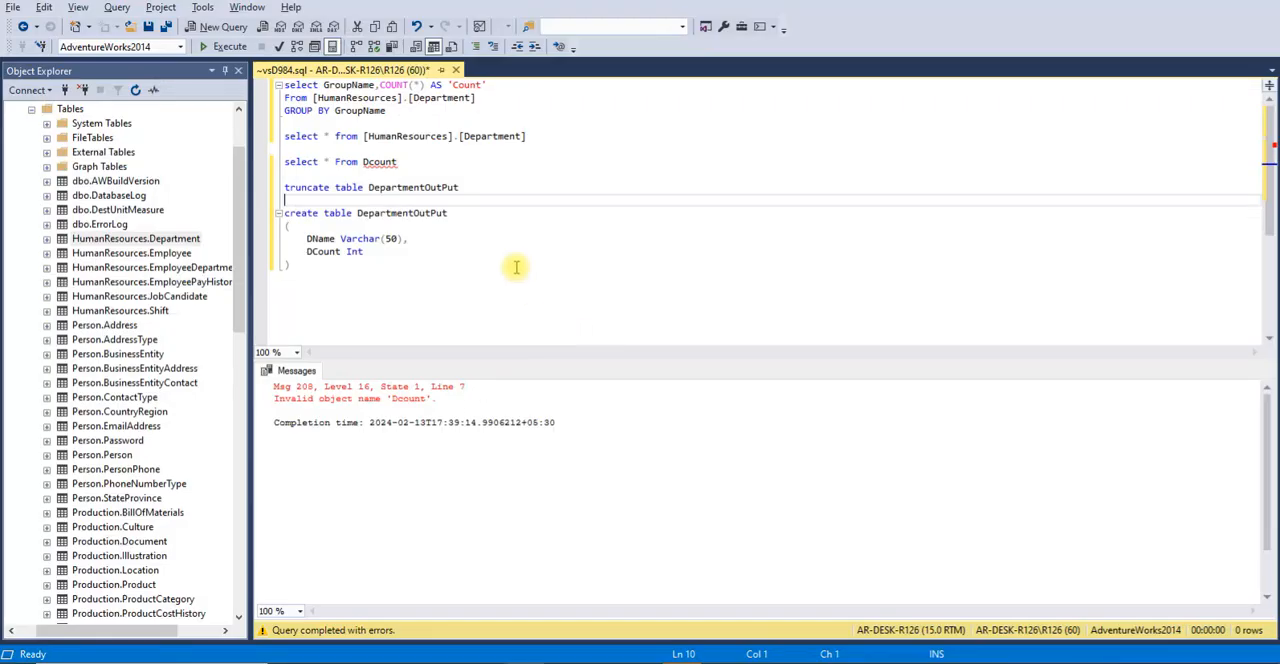
left_click(406, 165)
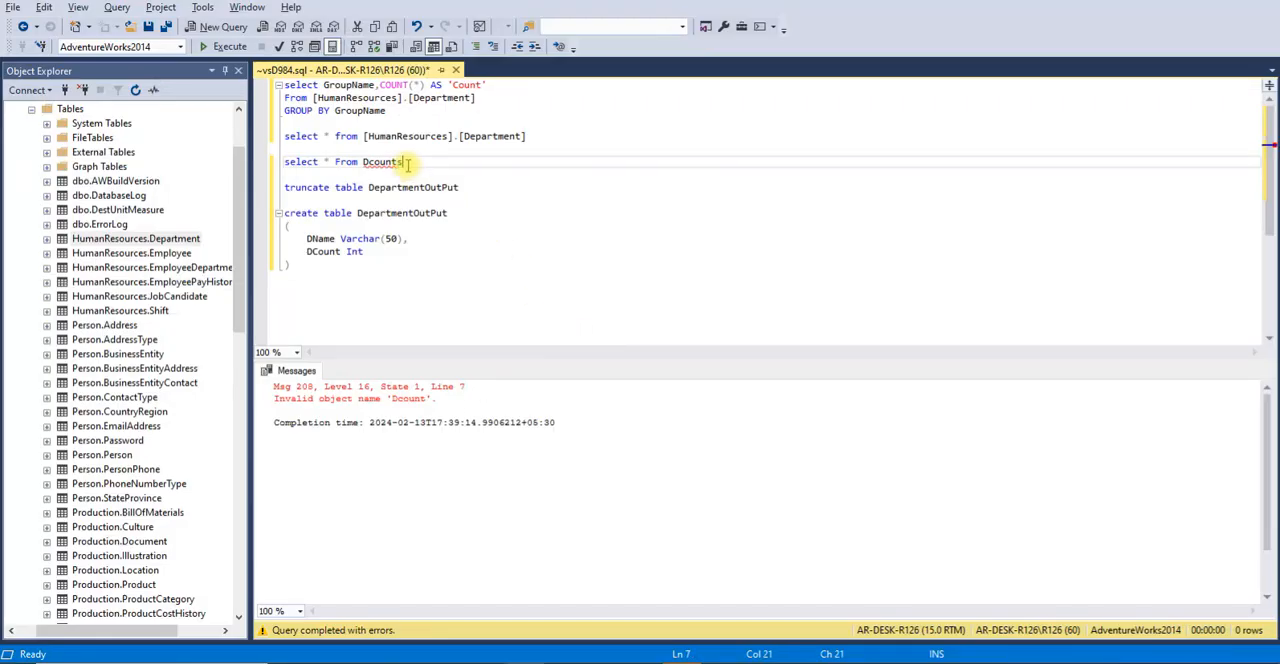
left_click_drag(408, 164, 238, 163)
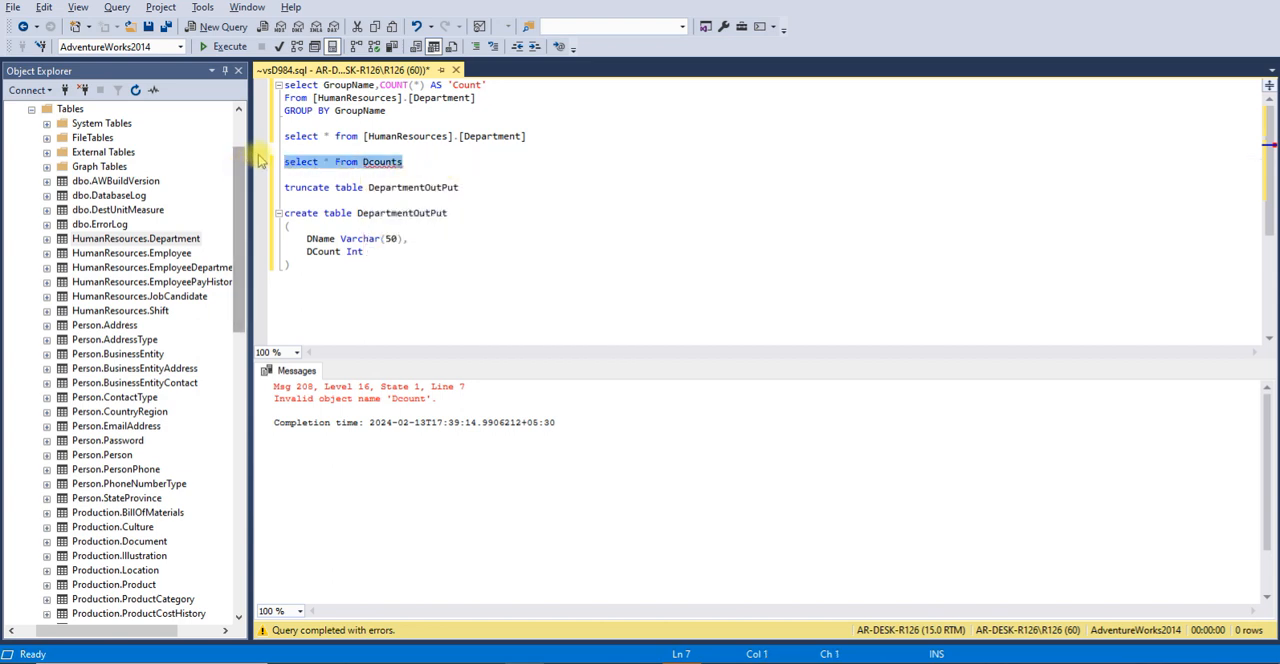
left_click(222, 47)
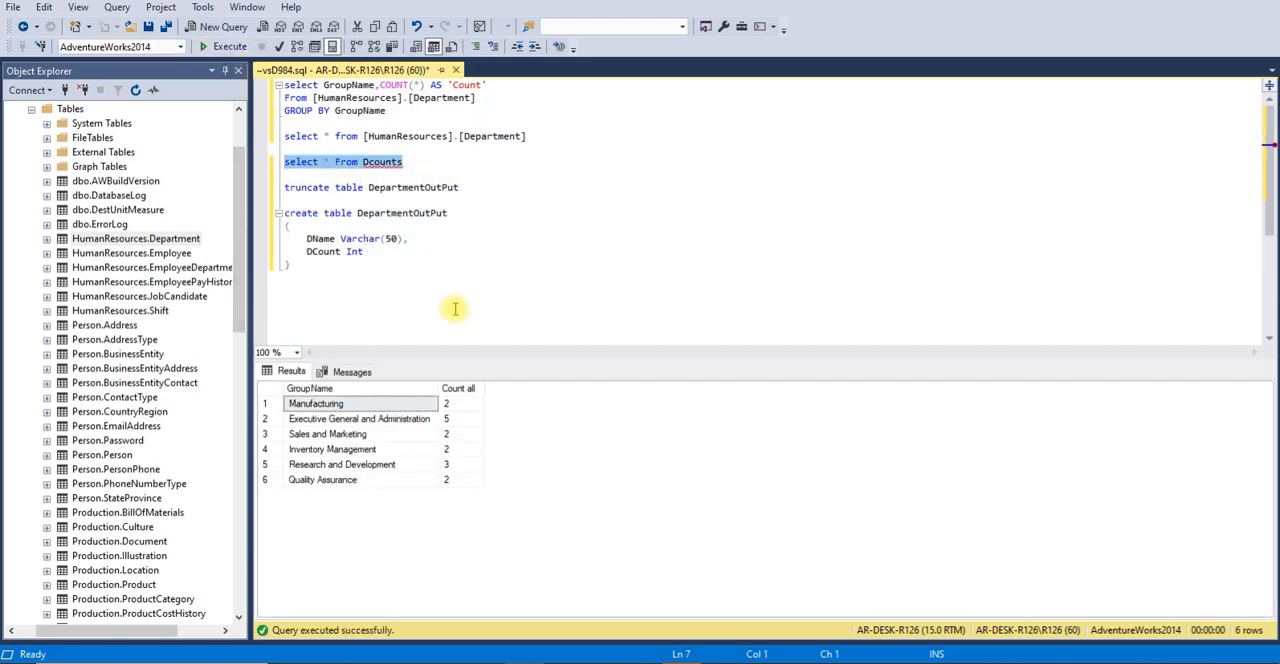
Replace the table in the truncate statement with Dcounts, run only that line, and rerun the Dcounts select statement
double_click(375, 163)
key("ctrl+c")
double_click(413, 188)
key("ctrl+v")
triple_click(285, 187)
left_click(210, 47)
triple_click(300, 161)
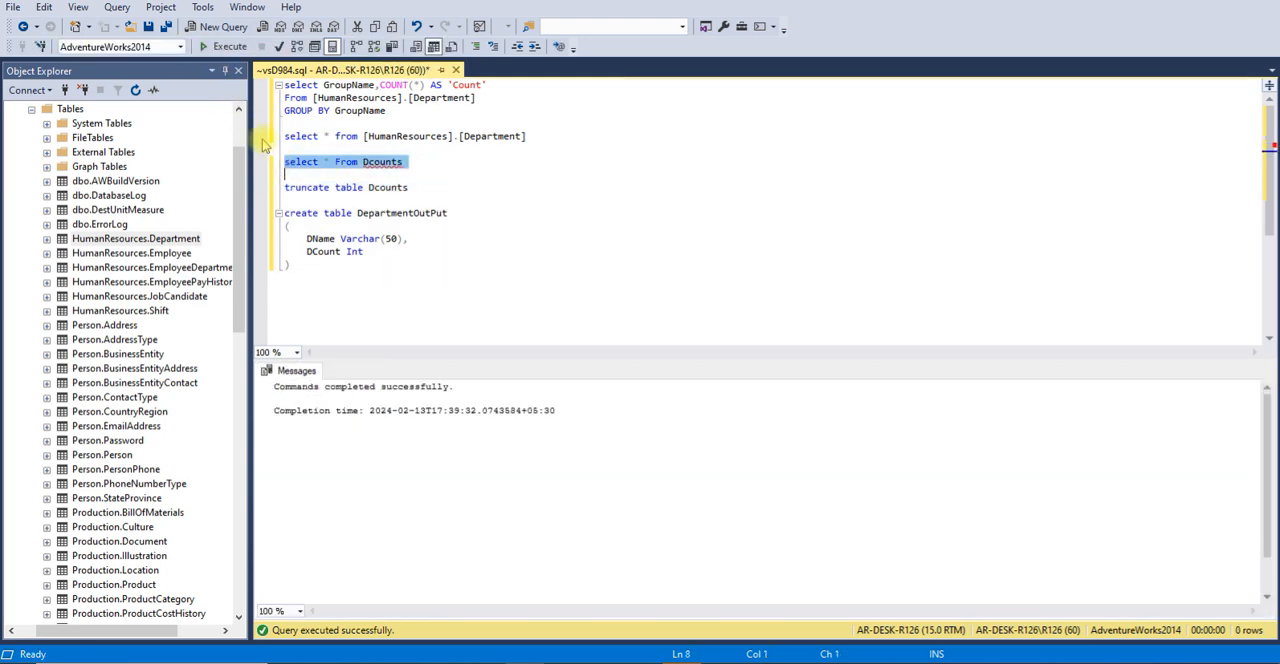
left_click(210, 47)
Return to Visual Studio, accept the OLE DB Destination editor, save the Aggregate.dtsx package, and start its execution
key("alt+Tab")
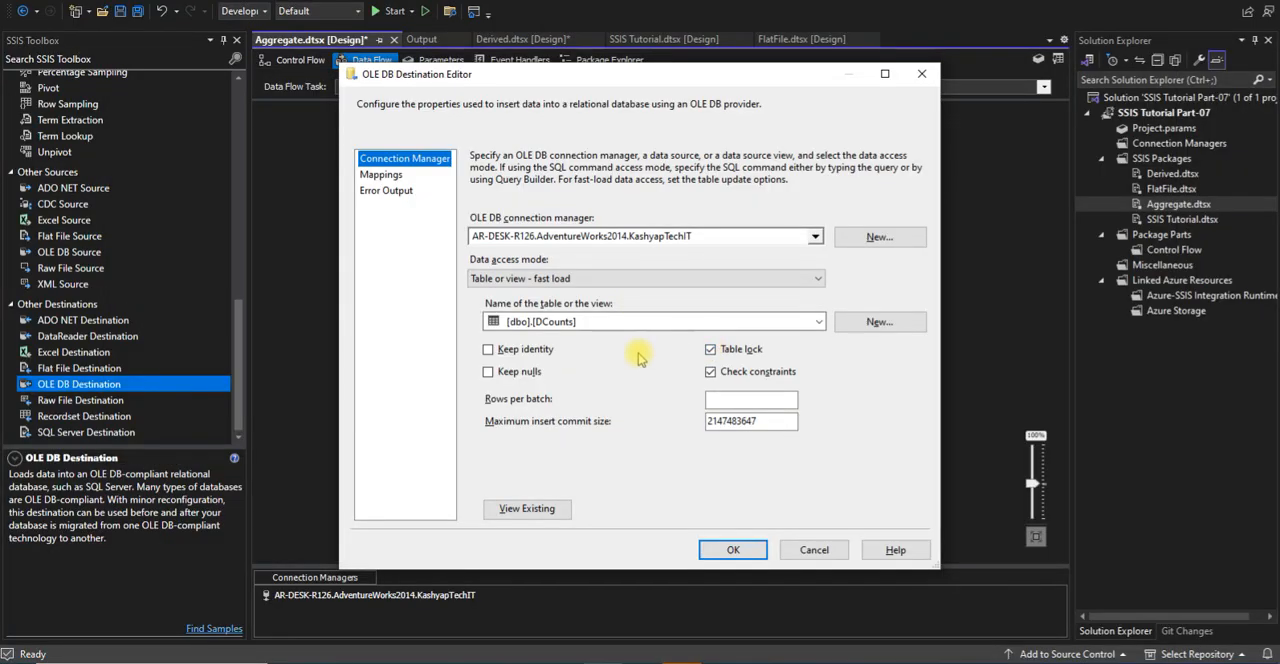
left_click(733, 549)
key("ctrl+s")
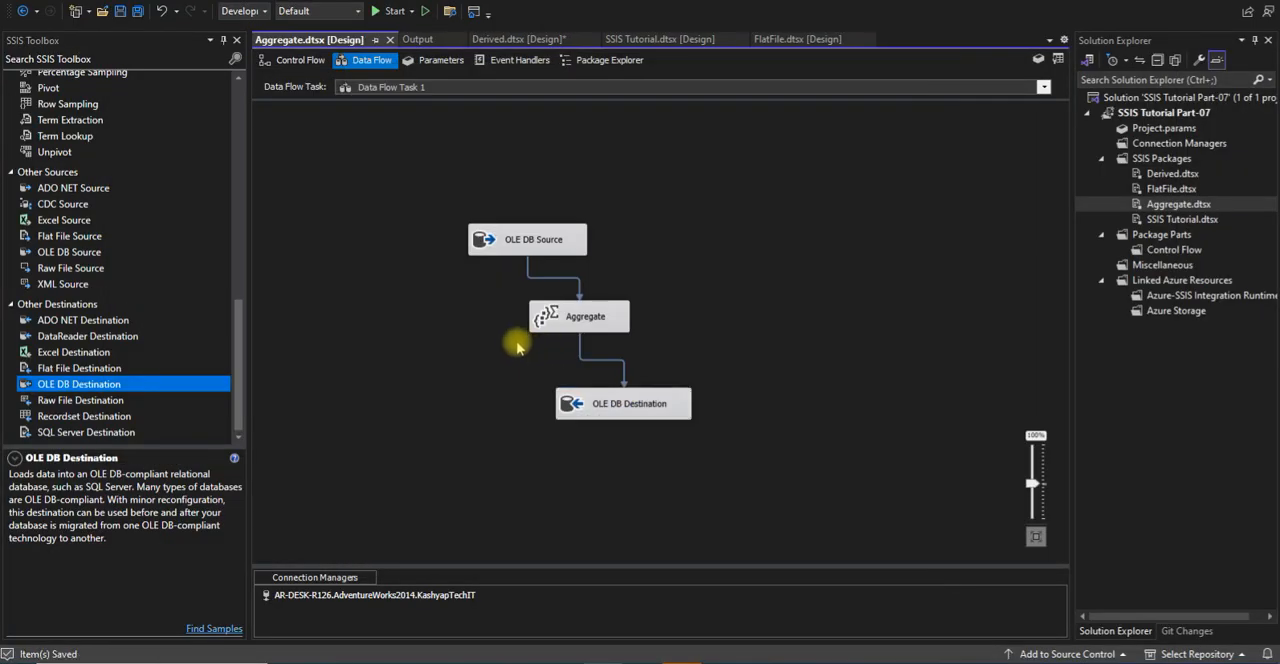
left_click(410, 11)
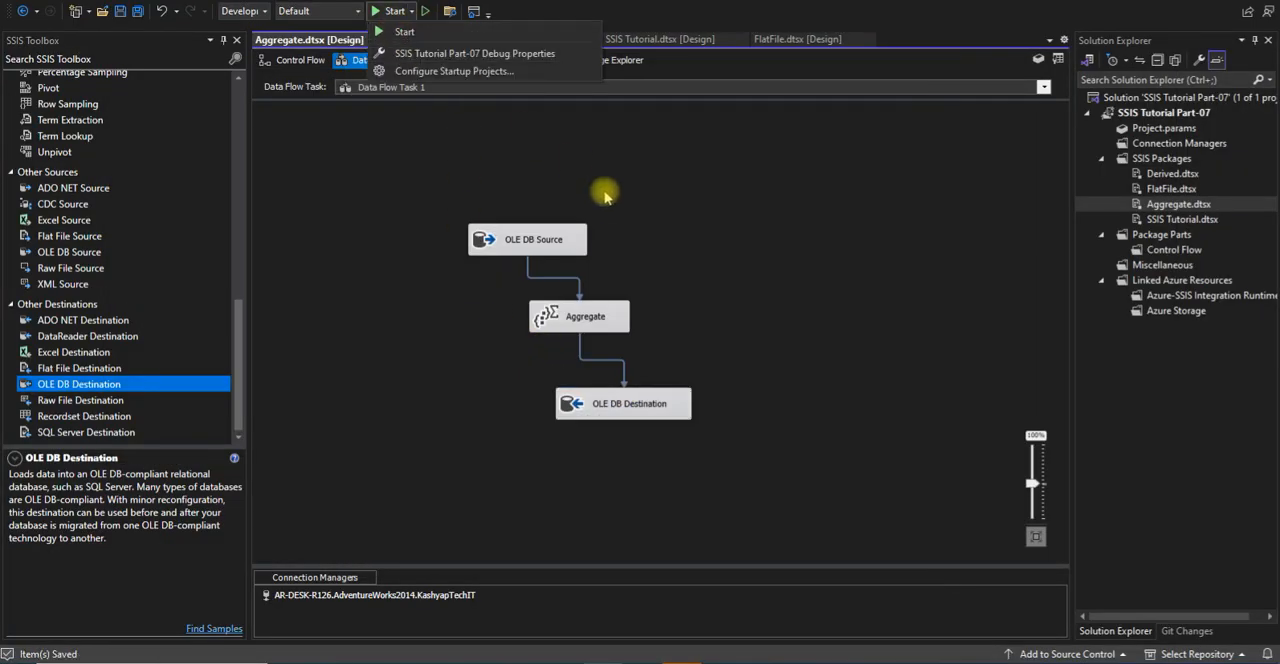
left_click(420, 32)
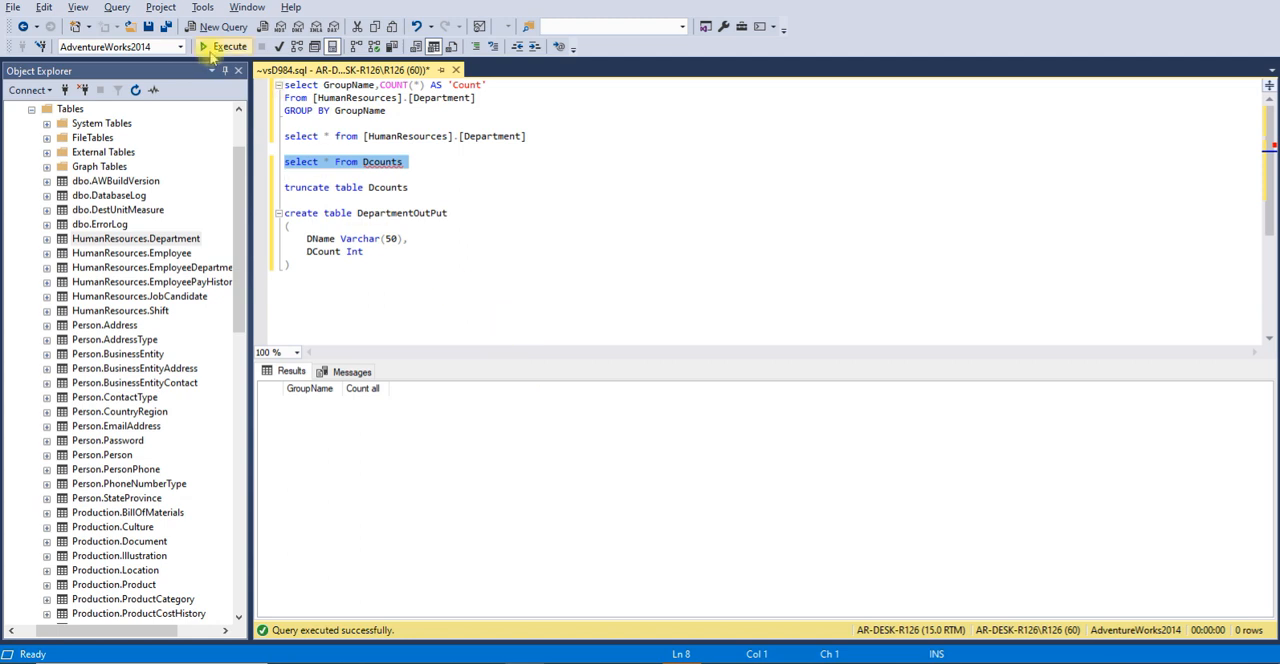
Rerun select * From Dcounts in SQL Server Management Studio to check the loaded rows, and return to the data flow in Visual Studio
left_click(222, 47)
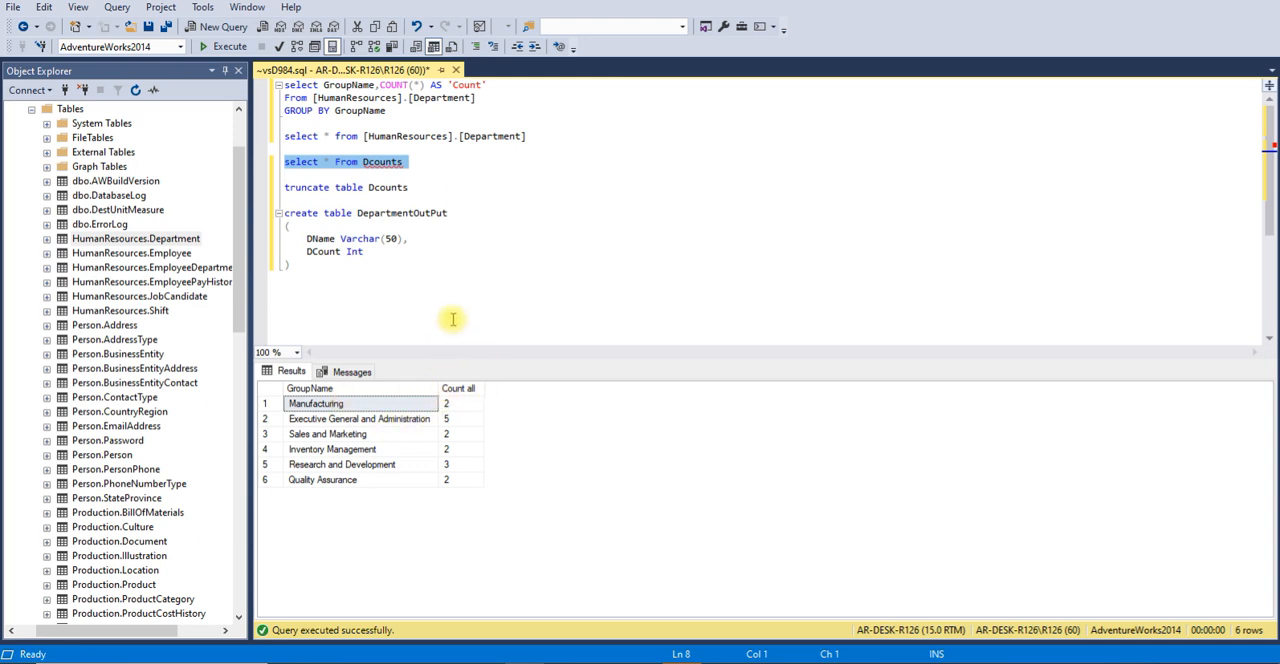
key("alt+Tab")
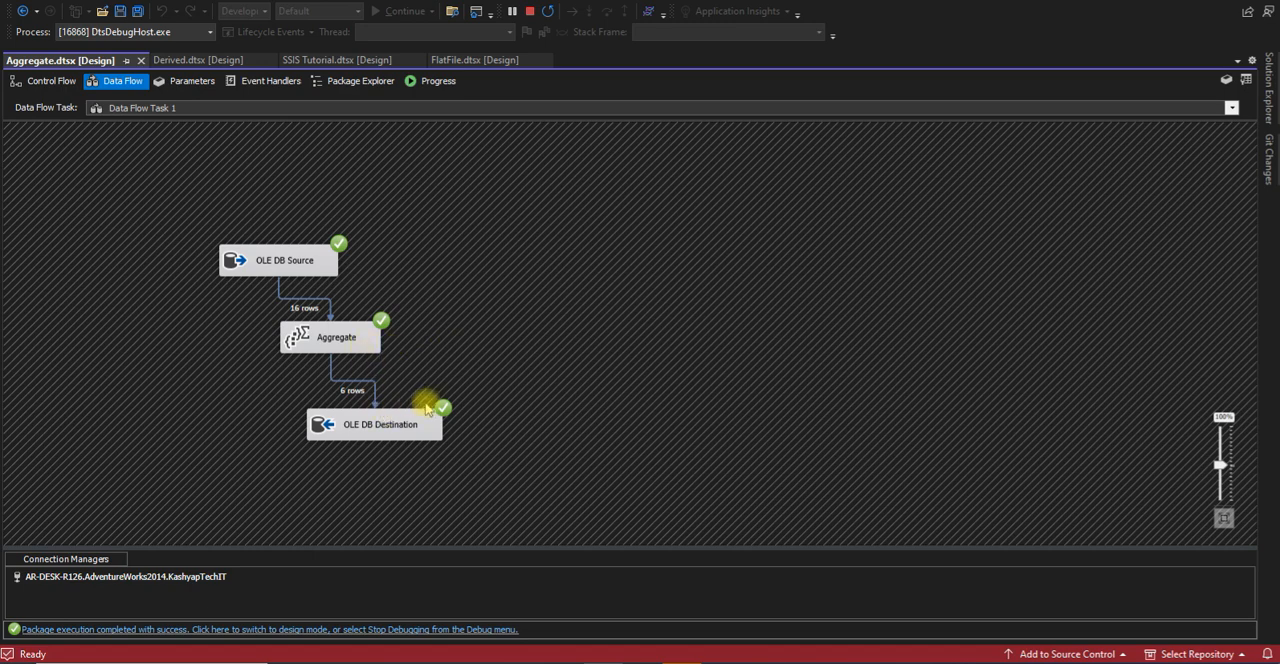